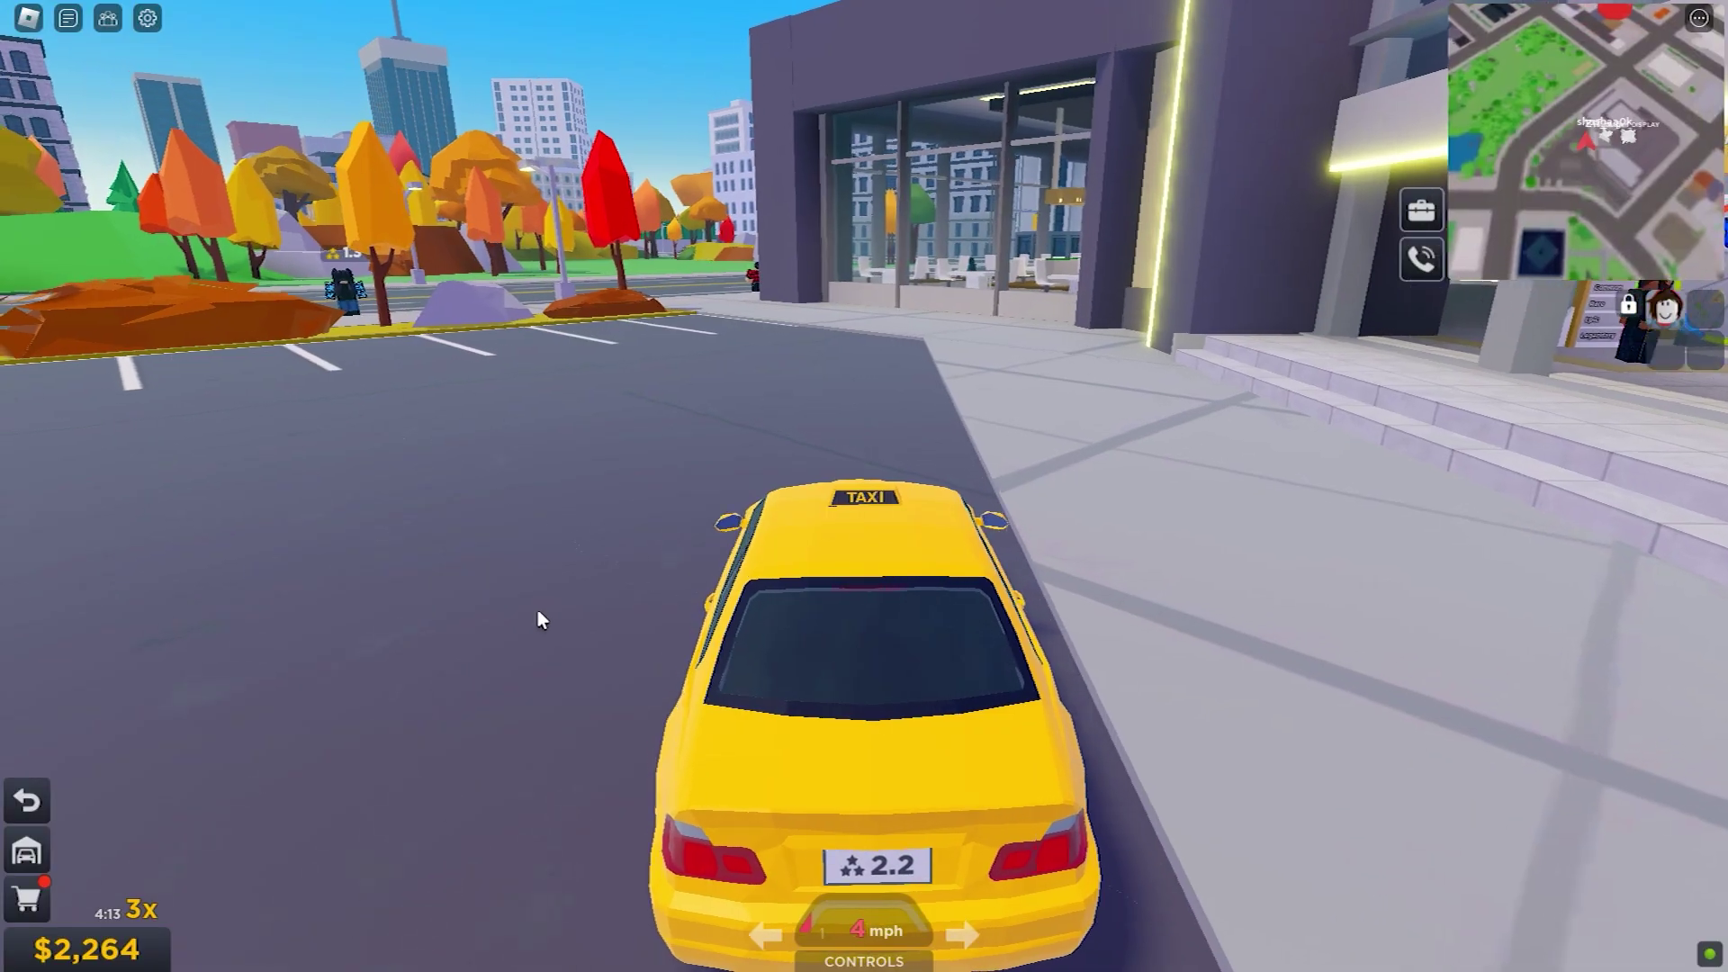
Step: Drive the taxi across the parking lot and turn right onto the city street
key("w")
key("a")
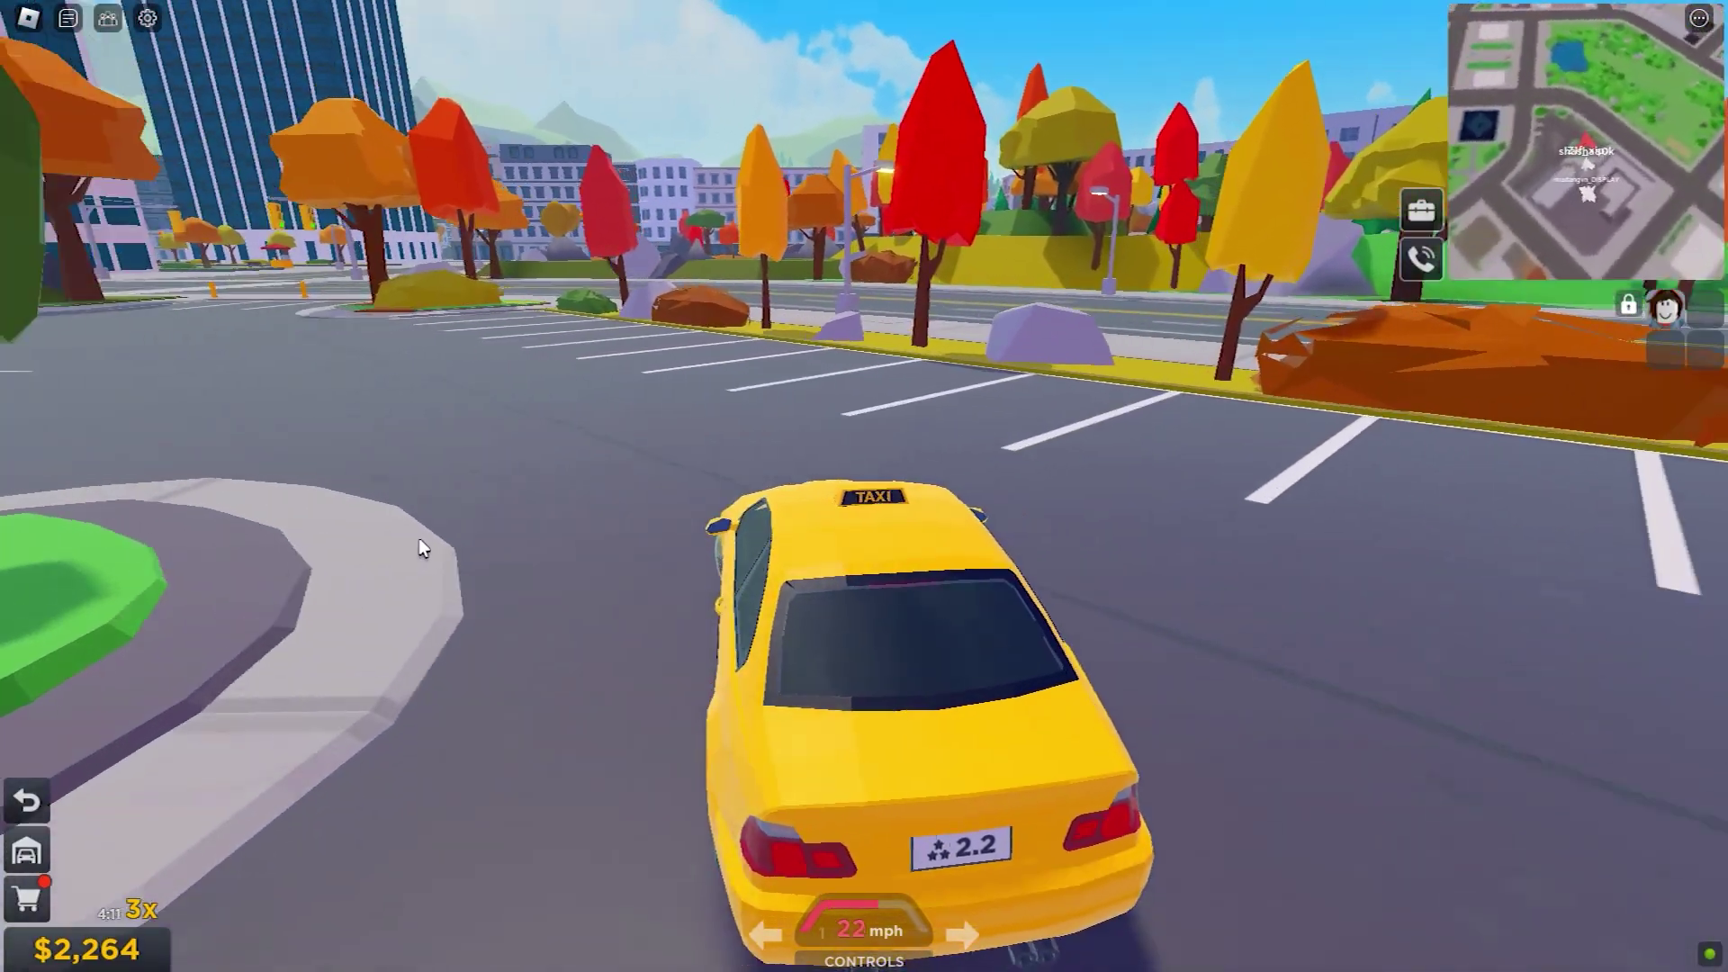
key("w")
key("a")
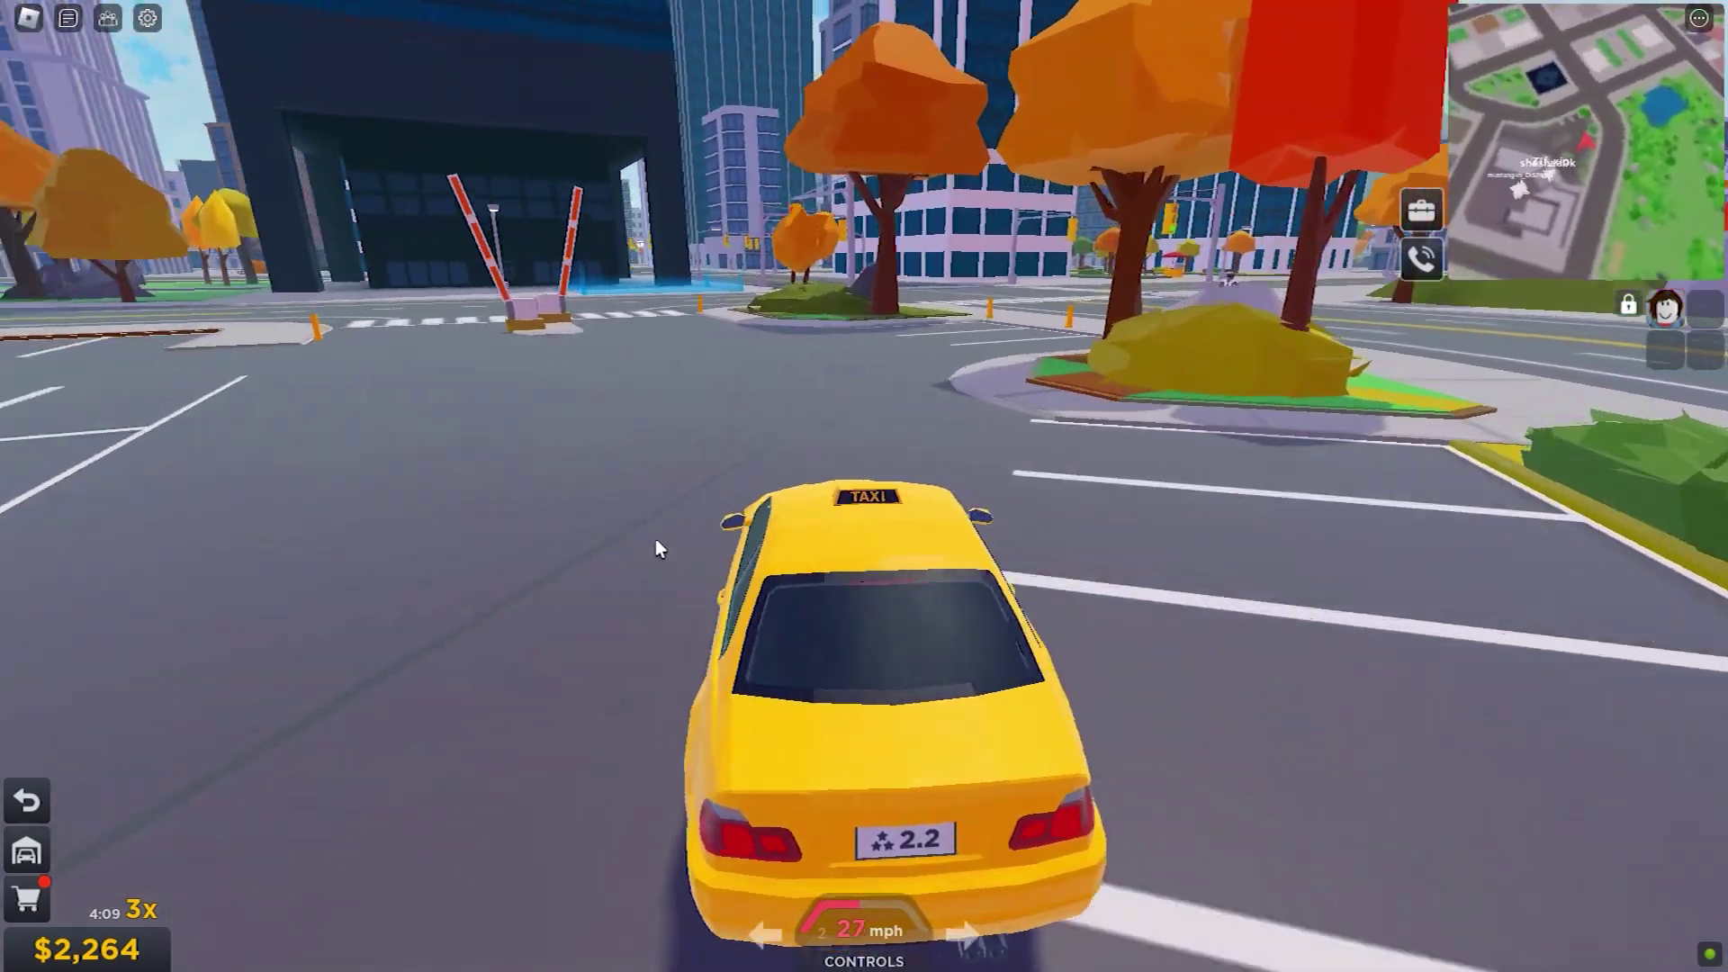
key("w")
key("d")
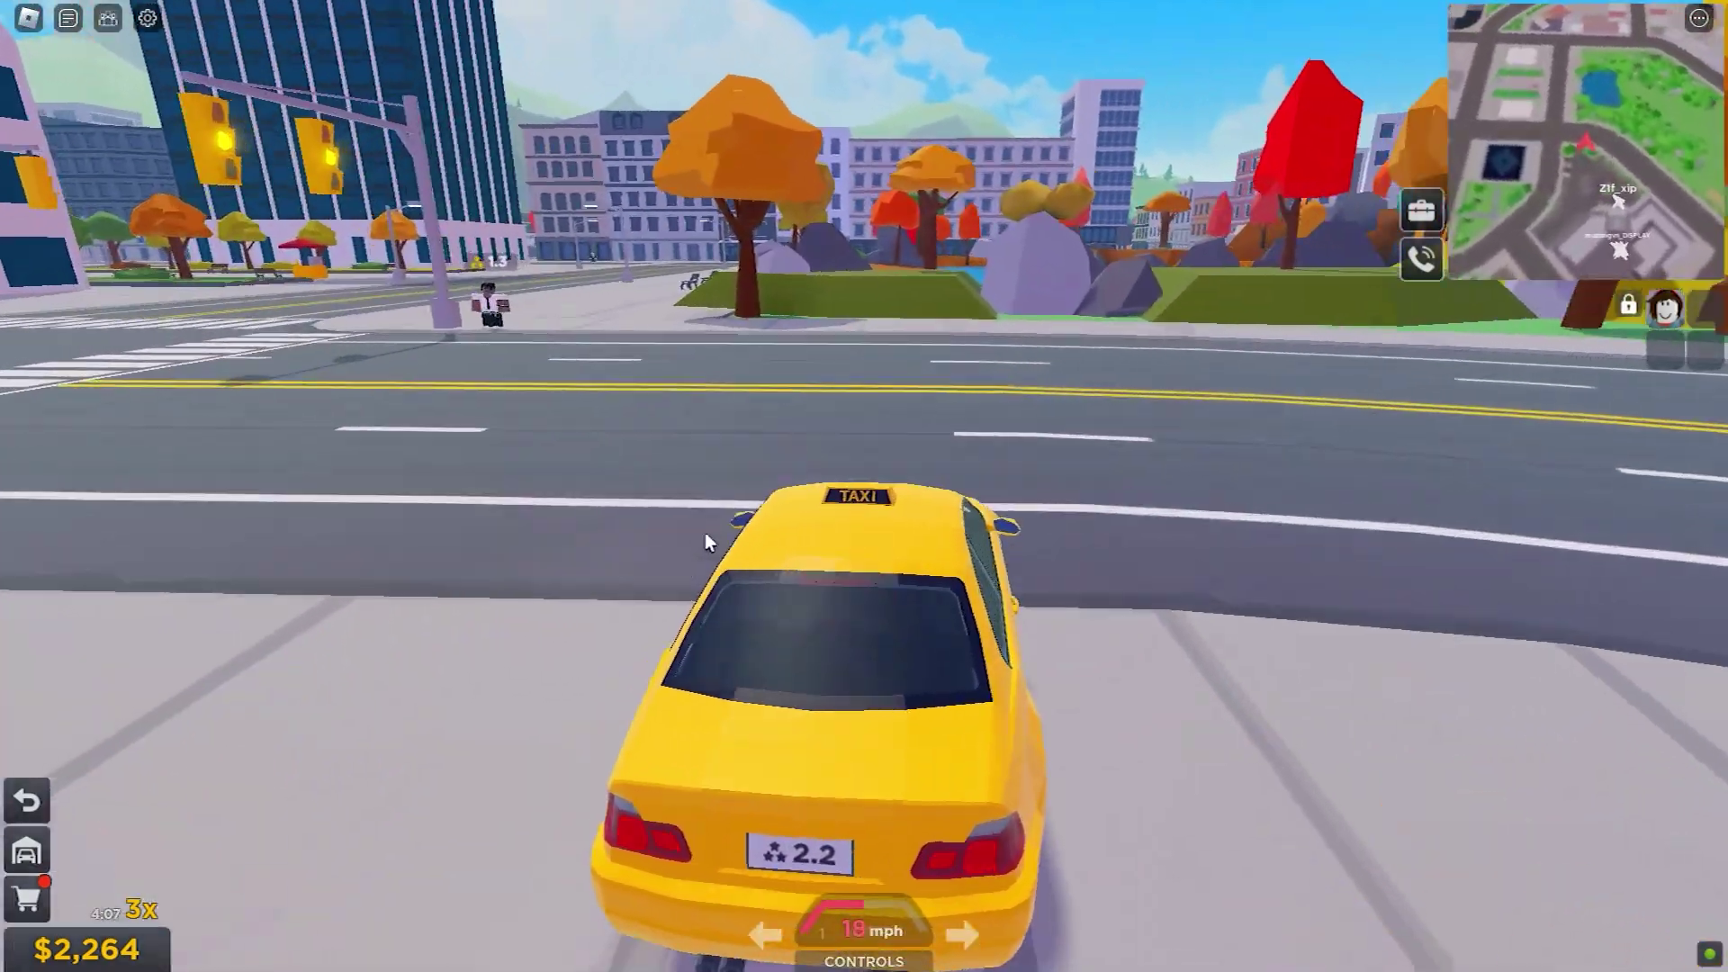
key("w")
key("d")
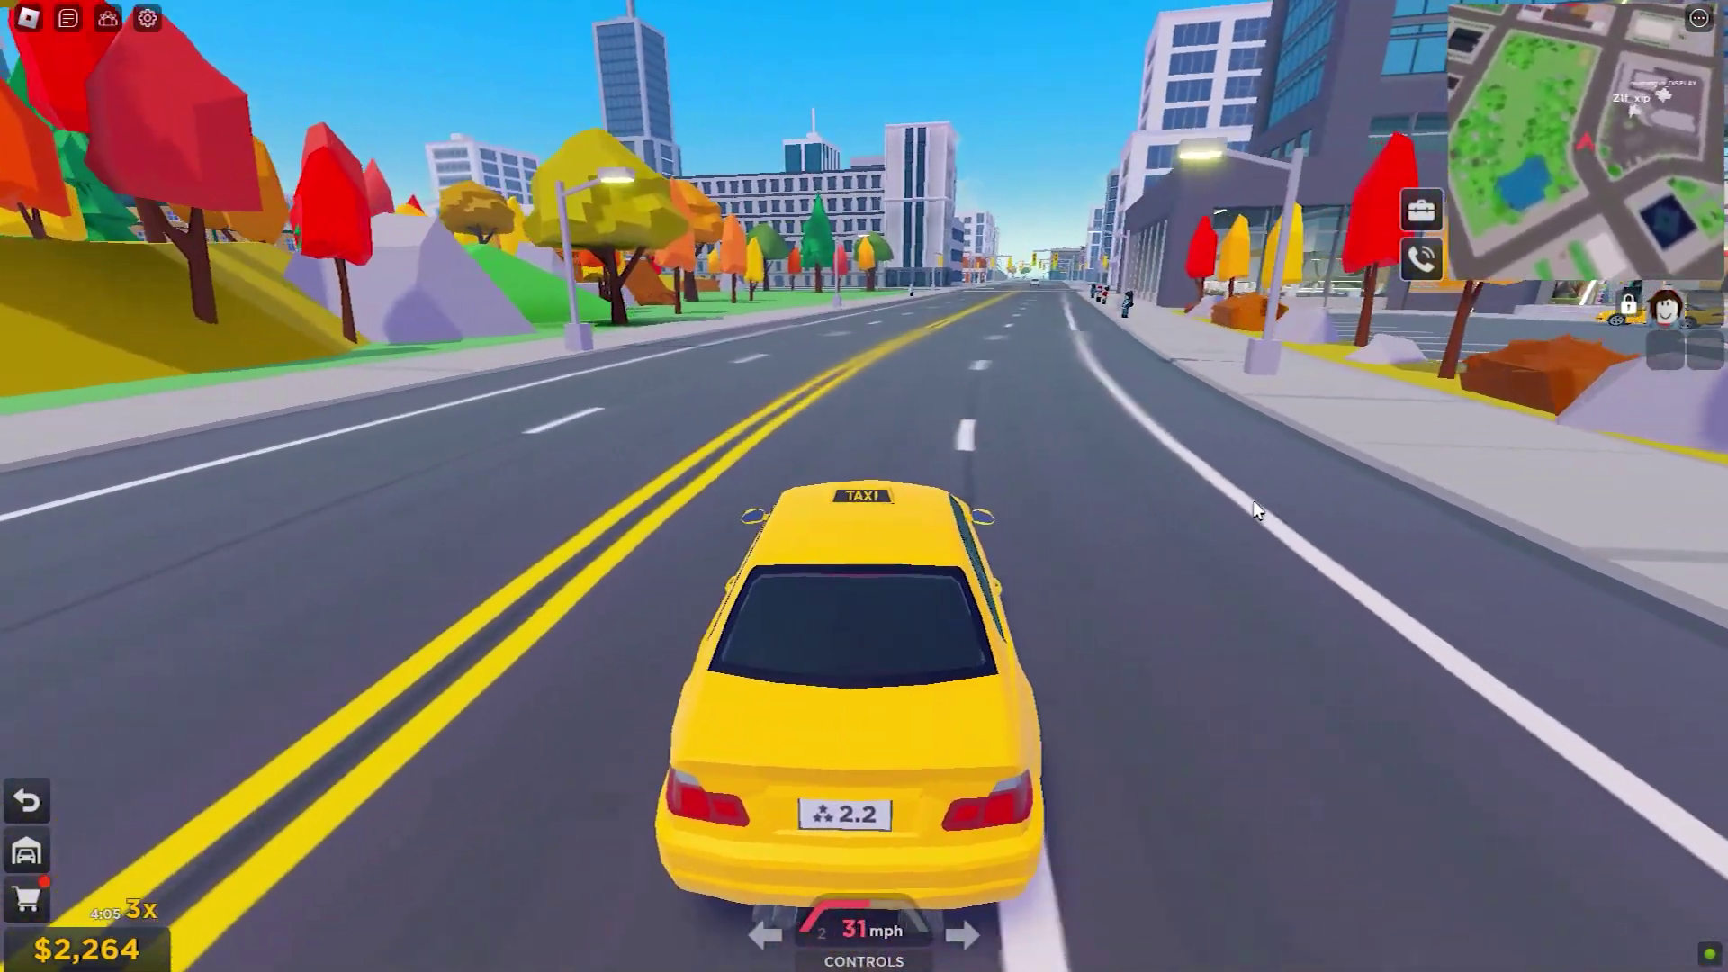
key("s")
key("w")
key("a")
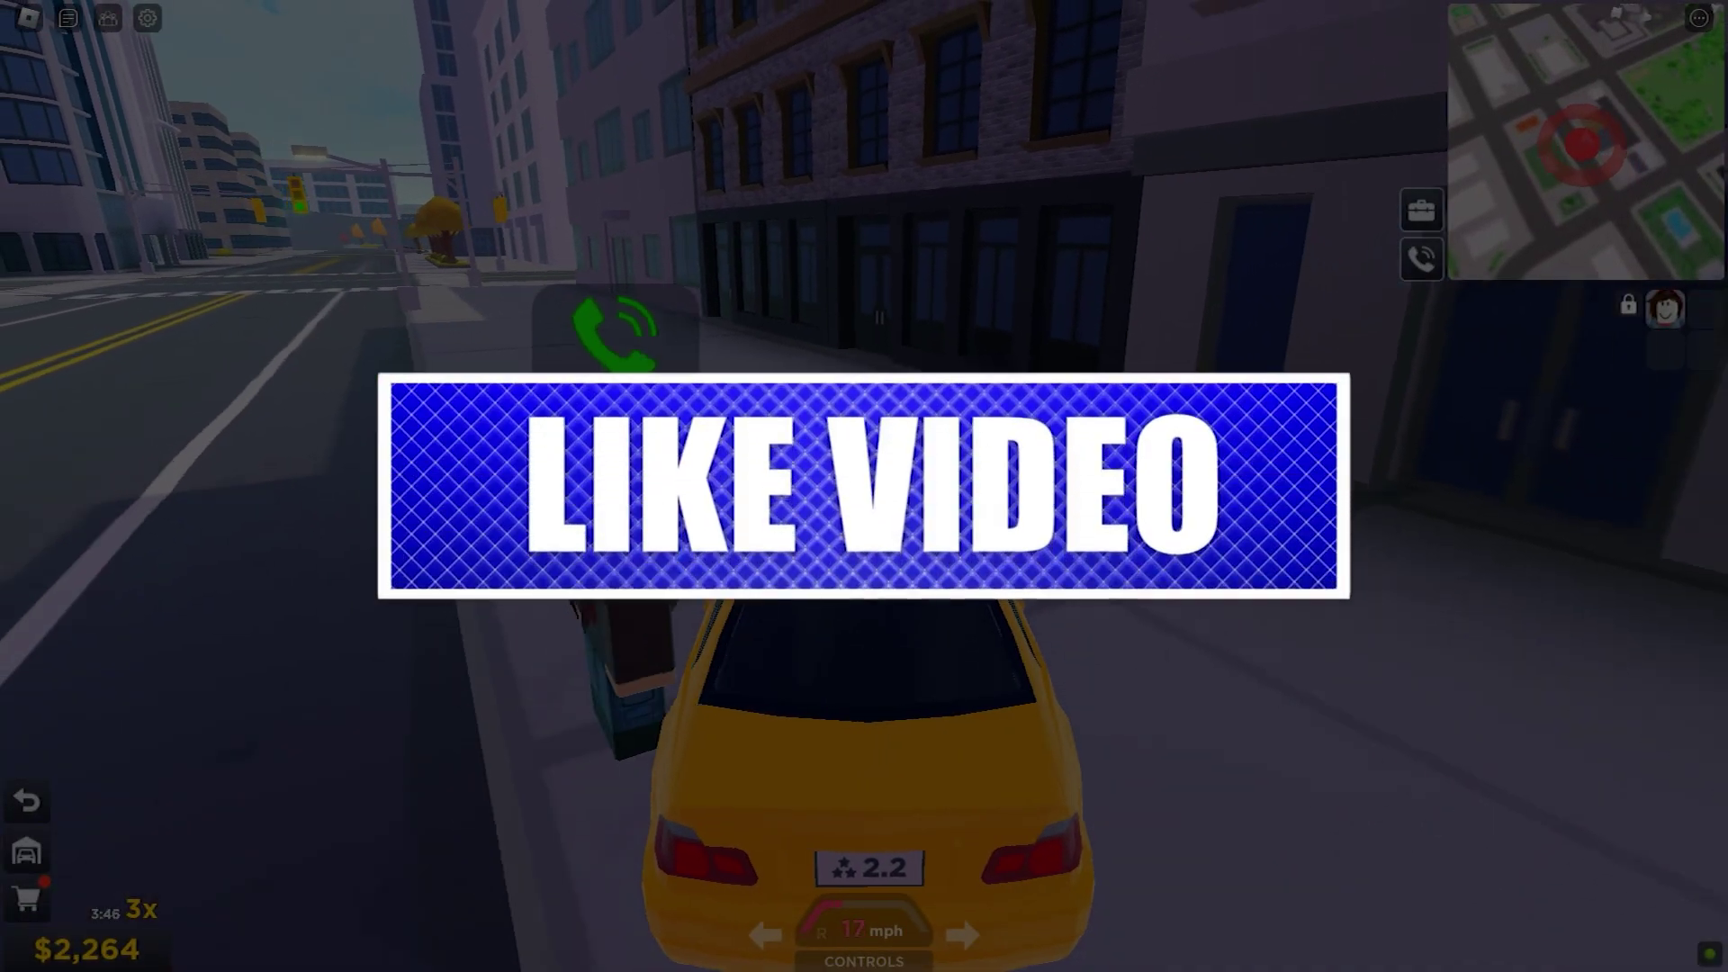
Step: Stop the taxi on the street, then pull forward to the urgent customer
key("a")
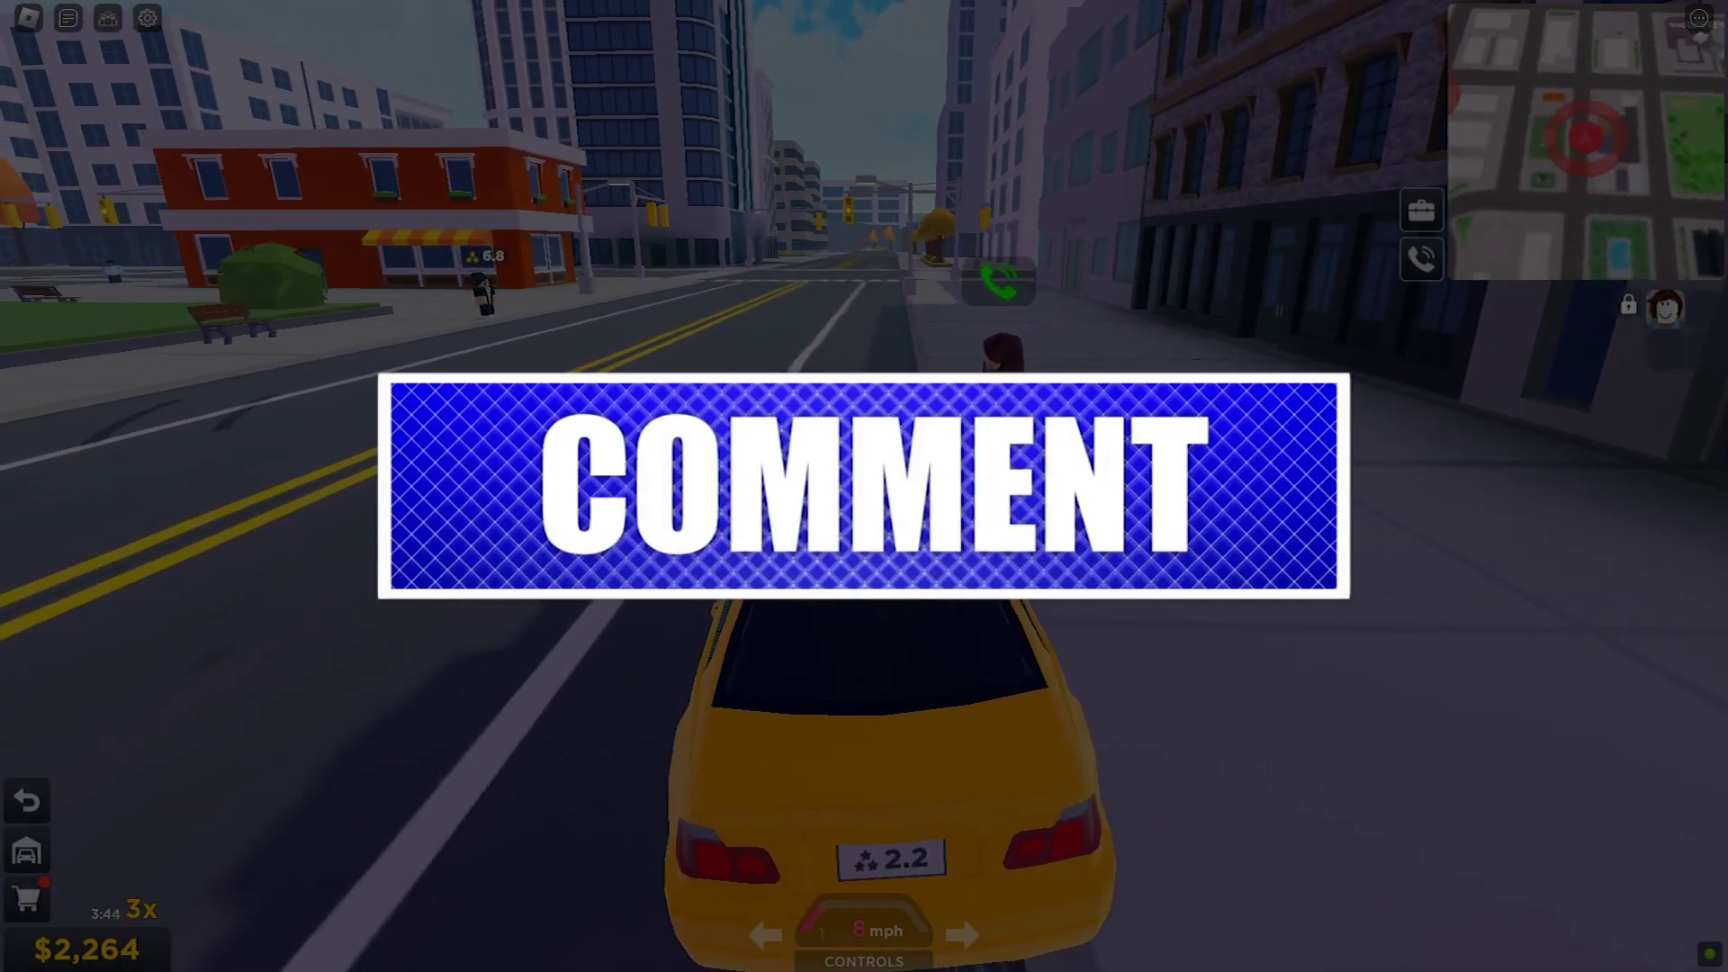
key("s")
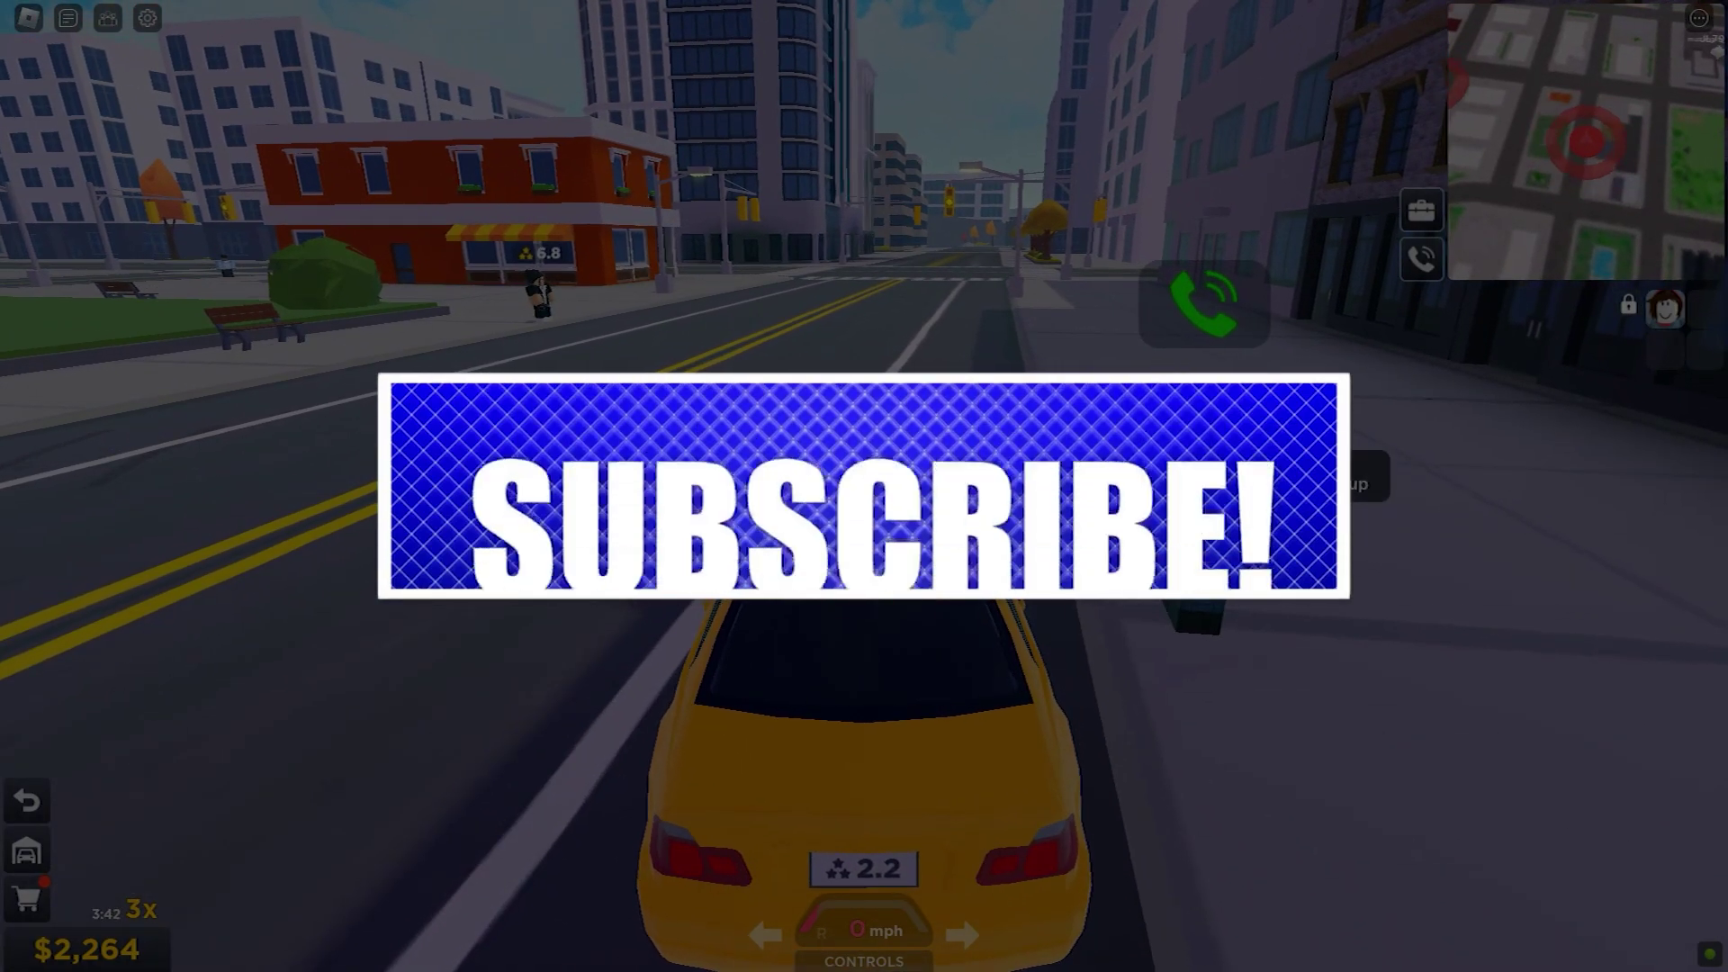
key("w")
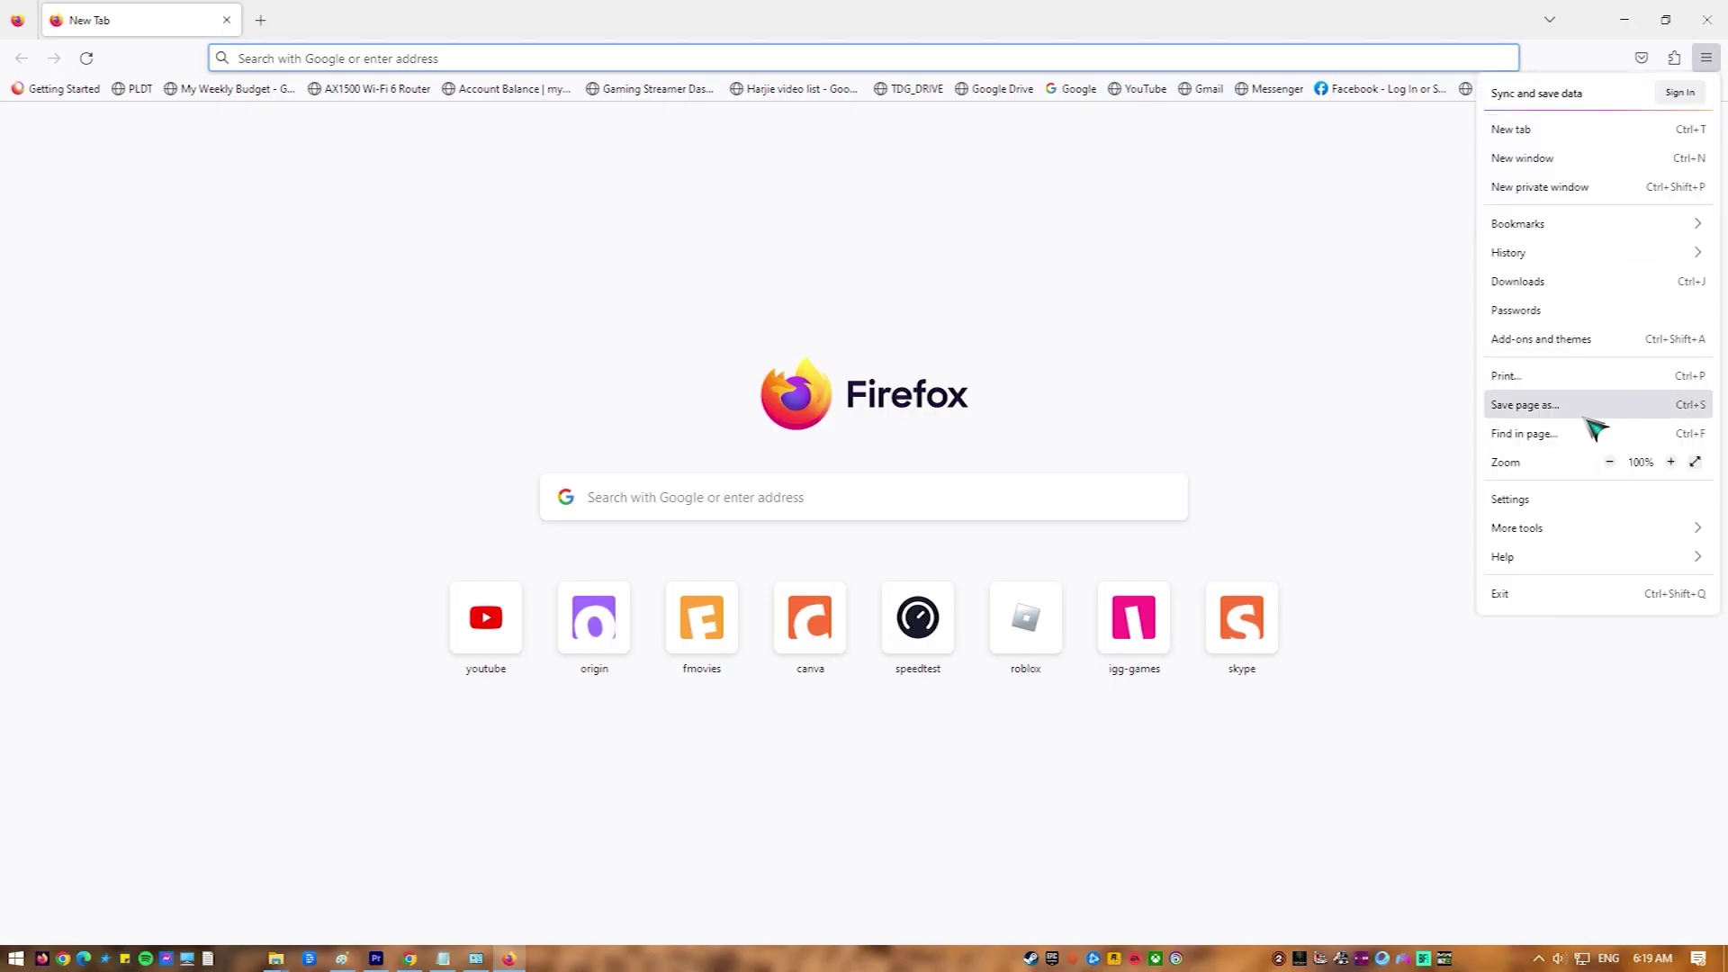
Step: Open Firefox's Privacy & Security settings and scroll to Cookies and Site Data
left_click(1573, 498)
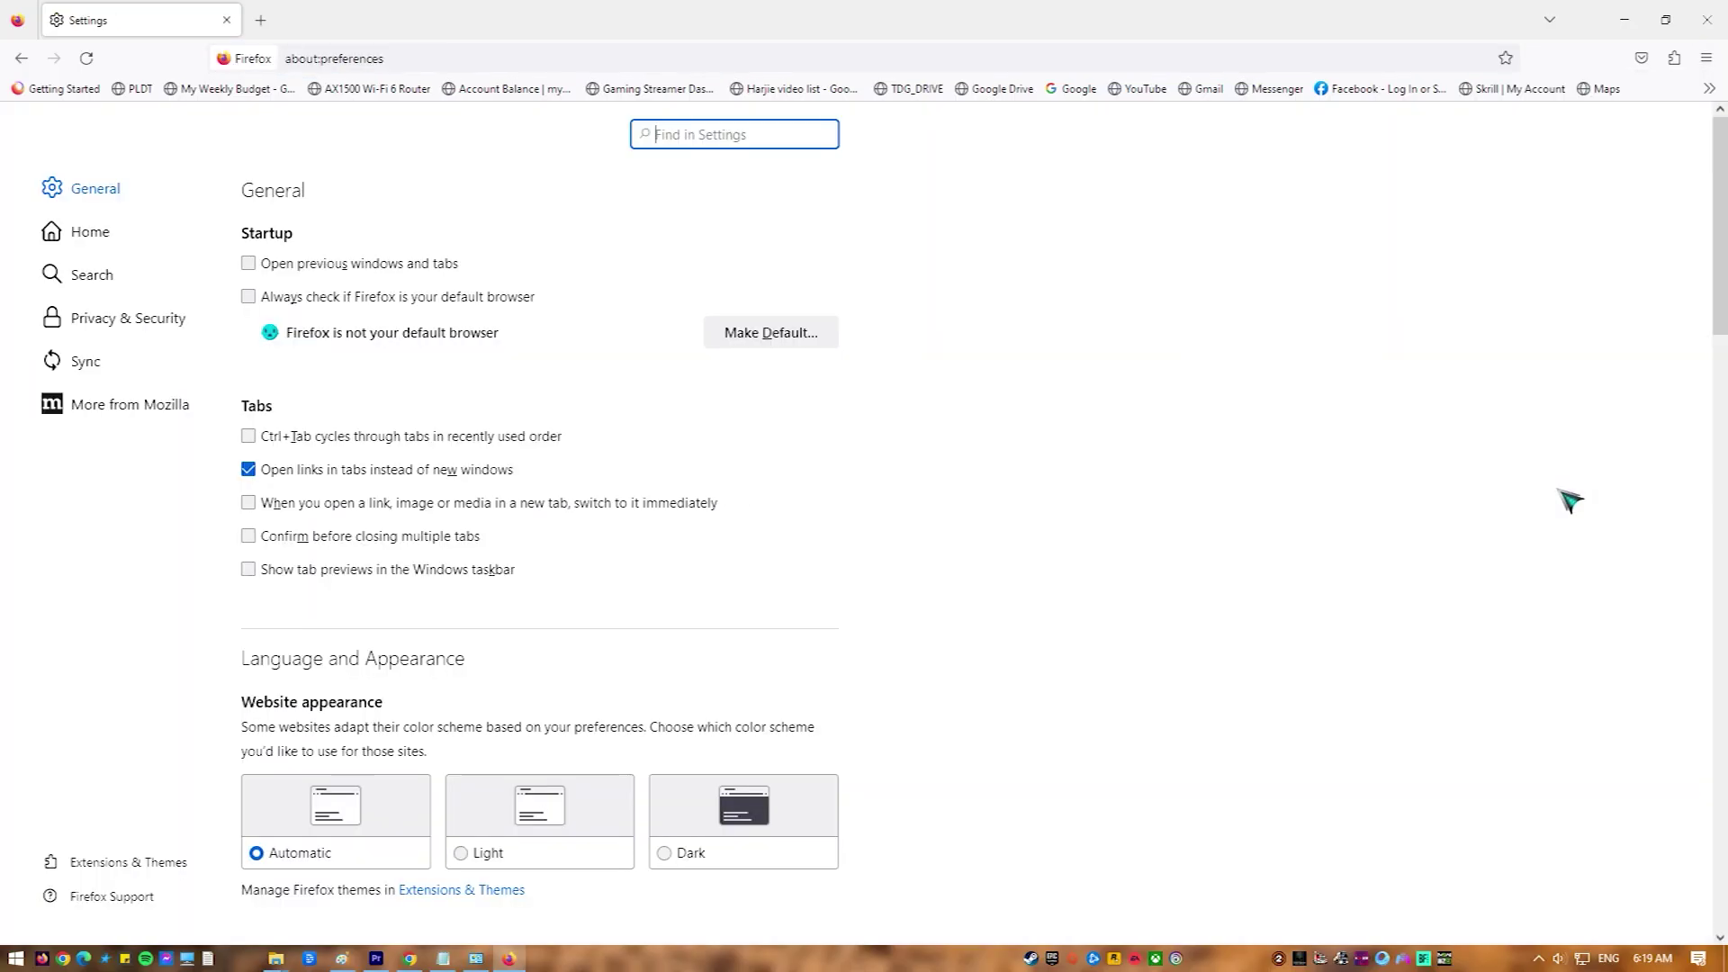
left_click(135, 187)
key("Down")
scroll(675, 285, "down", 1)
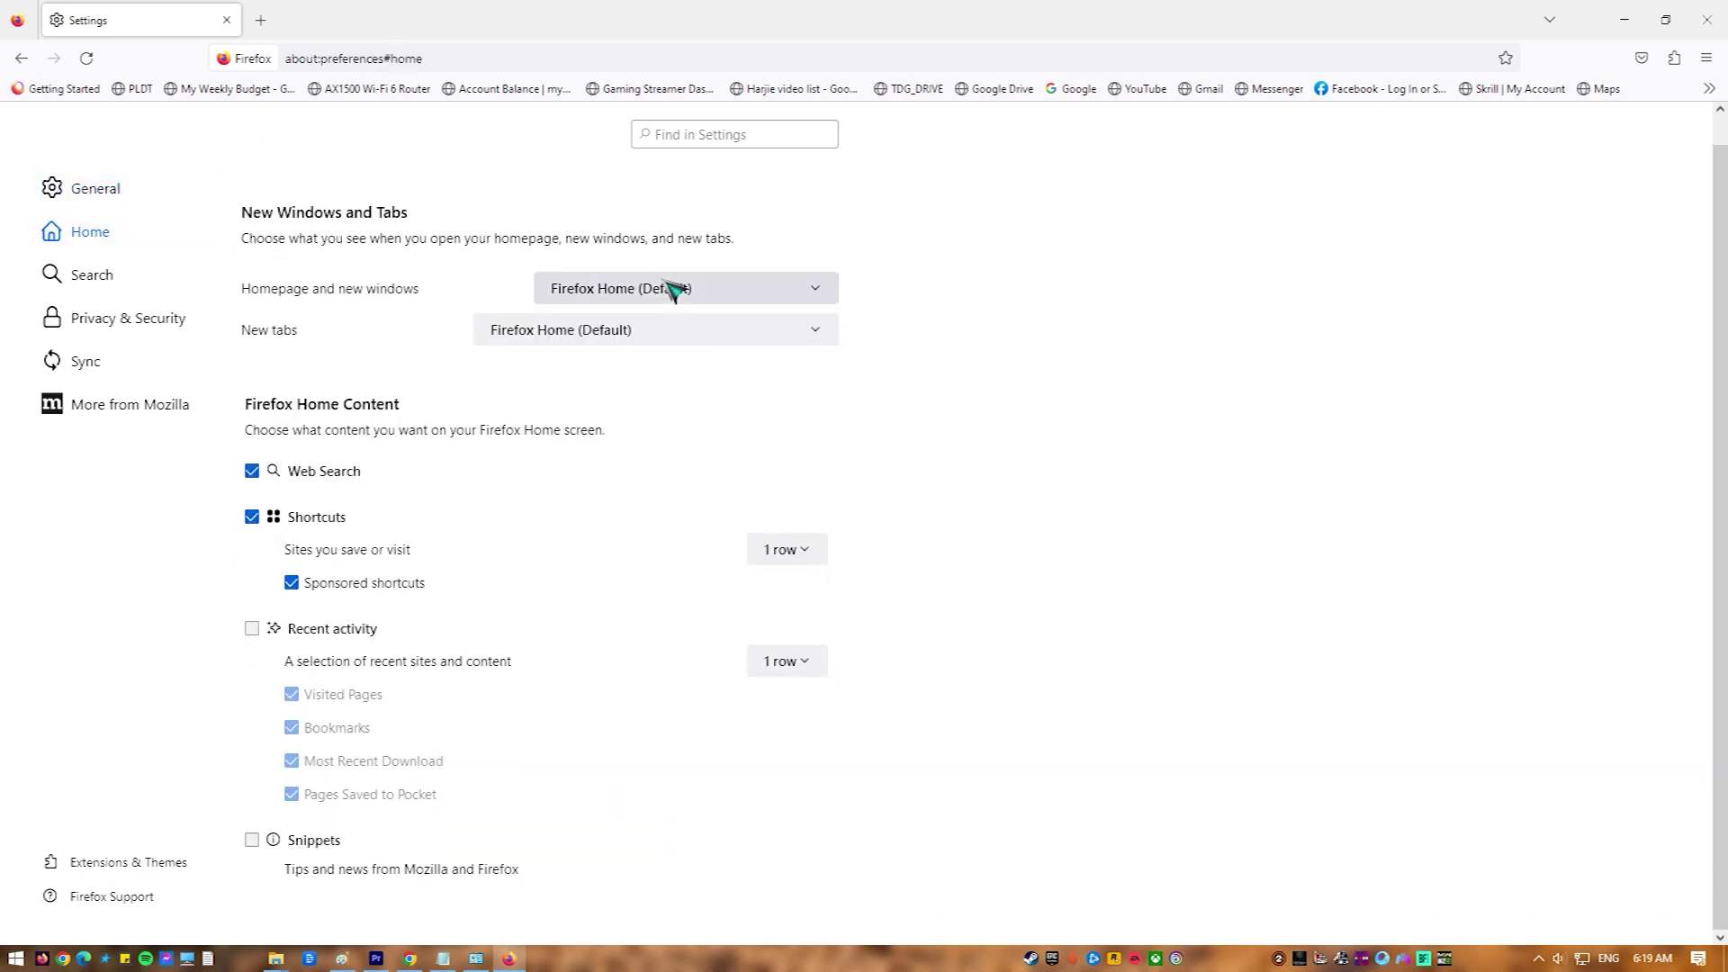
left_click(140, 328)
scroll(702, 360, "down", 1)
scroll(702, 360, "down", 6)
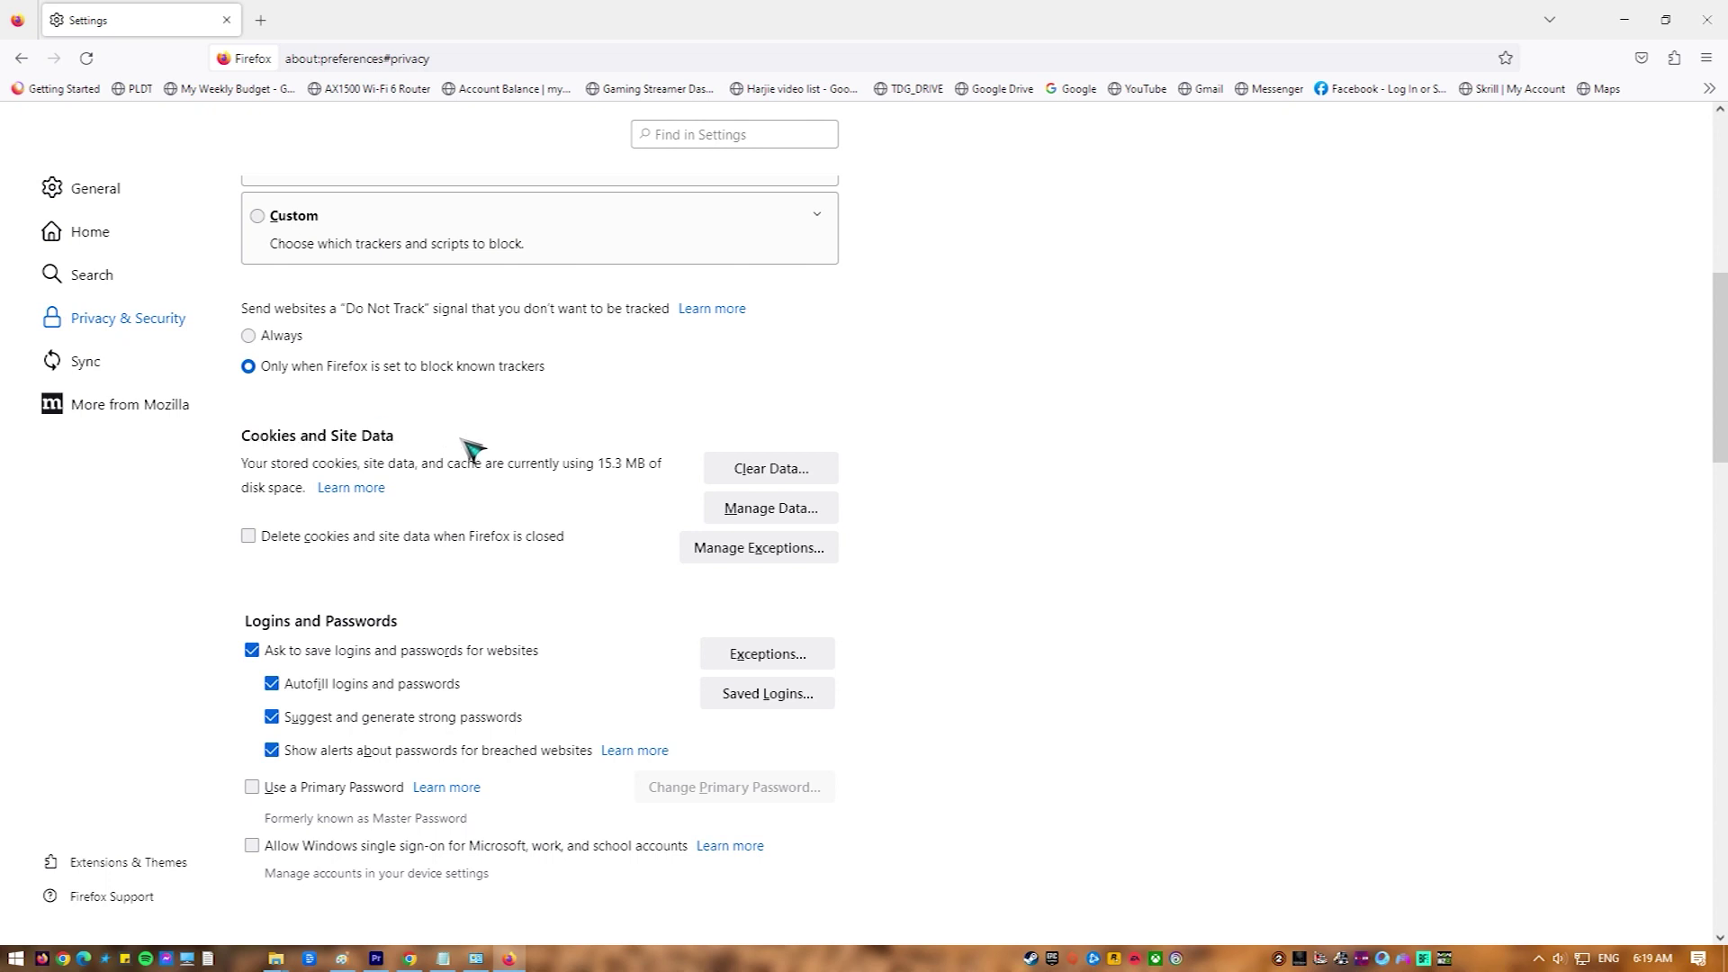
Step: Clear all cookies, site data and cached web content, confirming with Clear Now
left_click(772, 470)
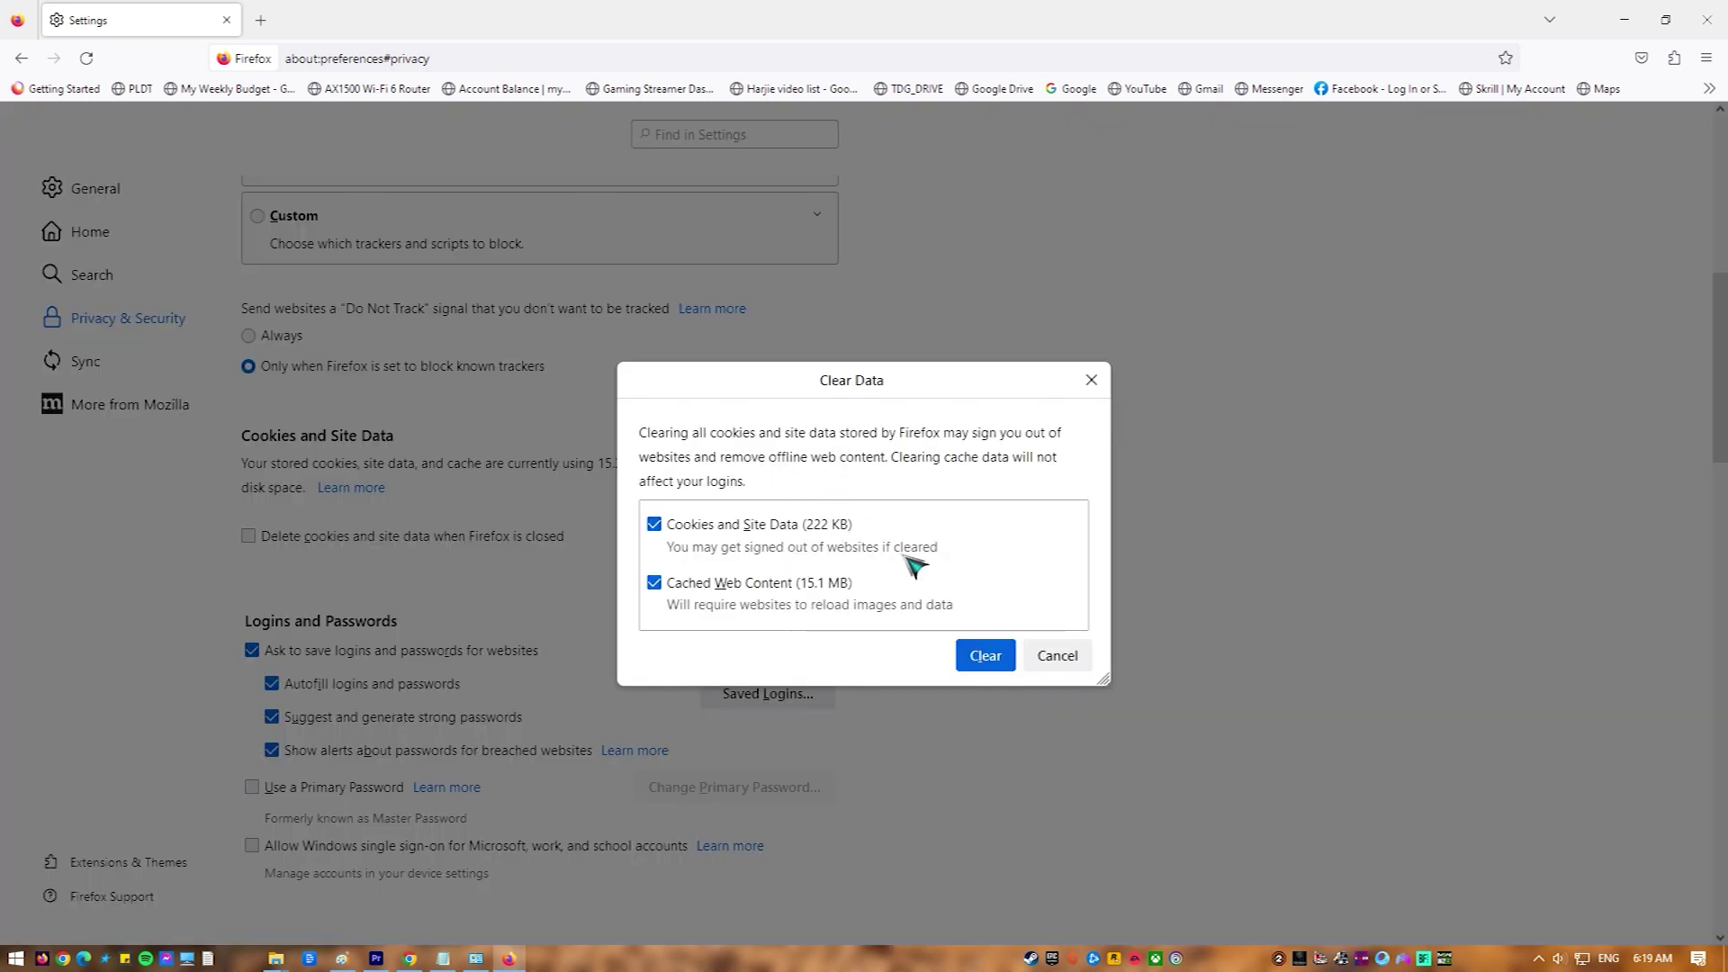
left_click(986, 656)
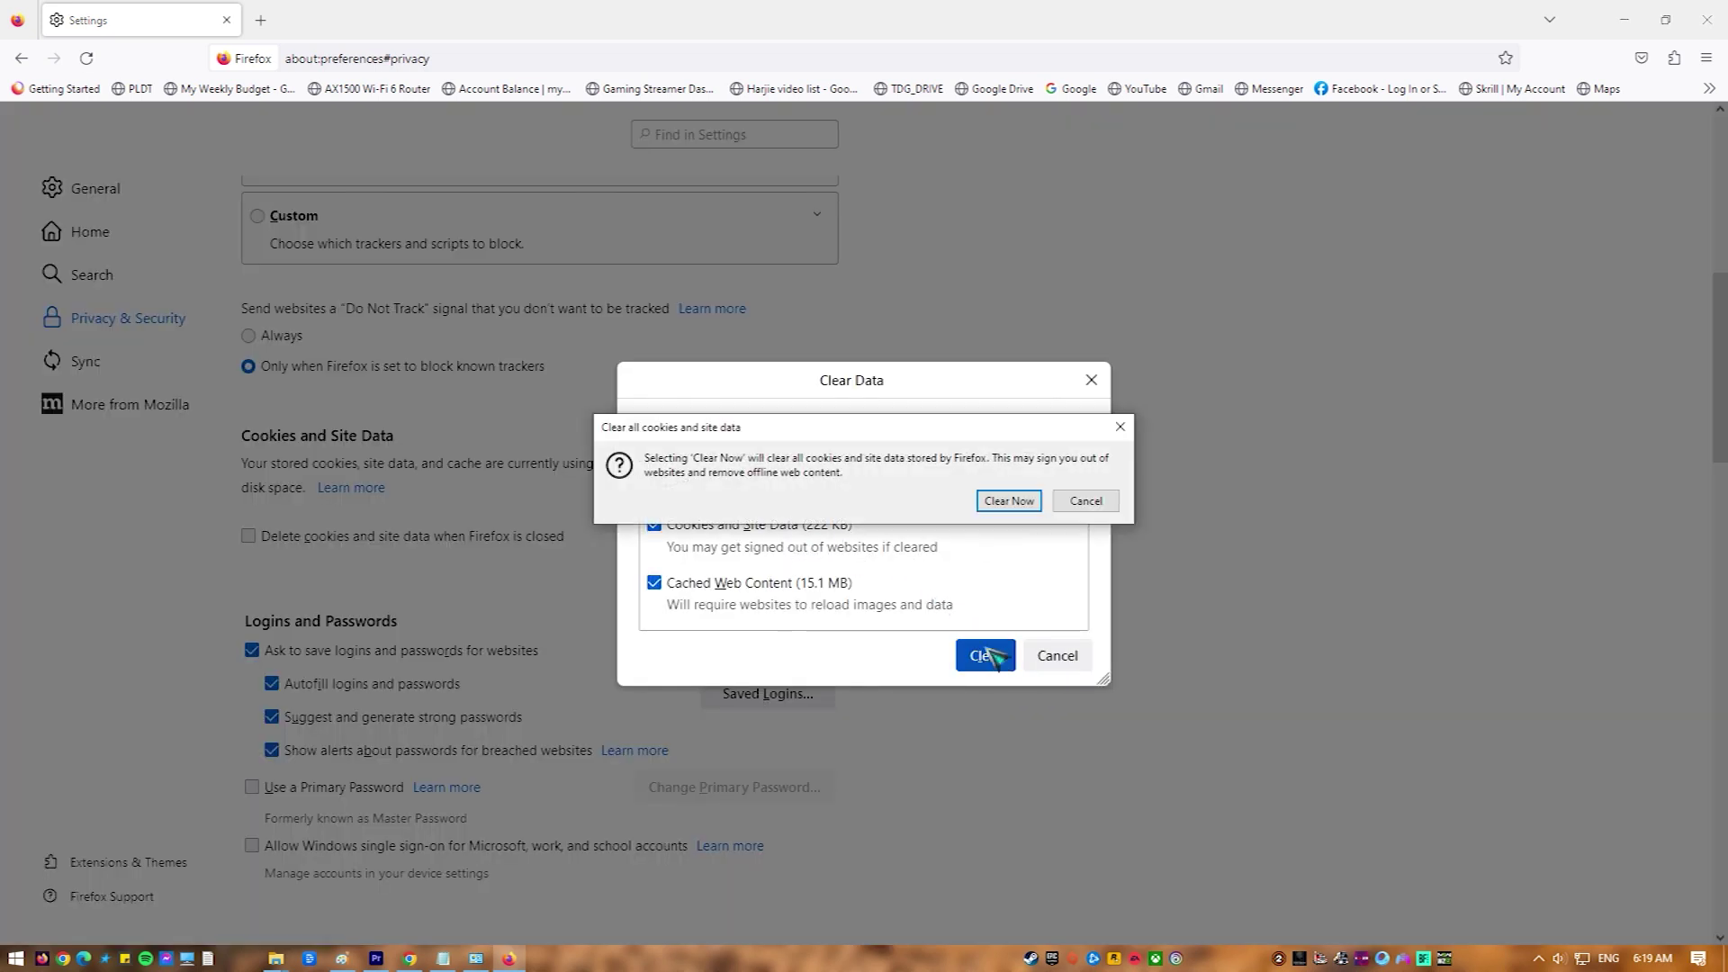
left_click(1009, 502)
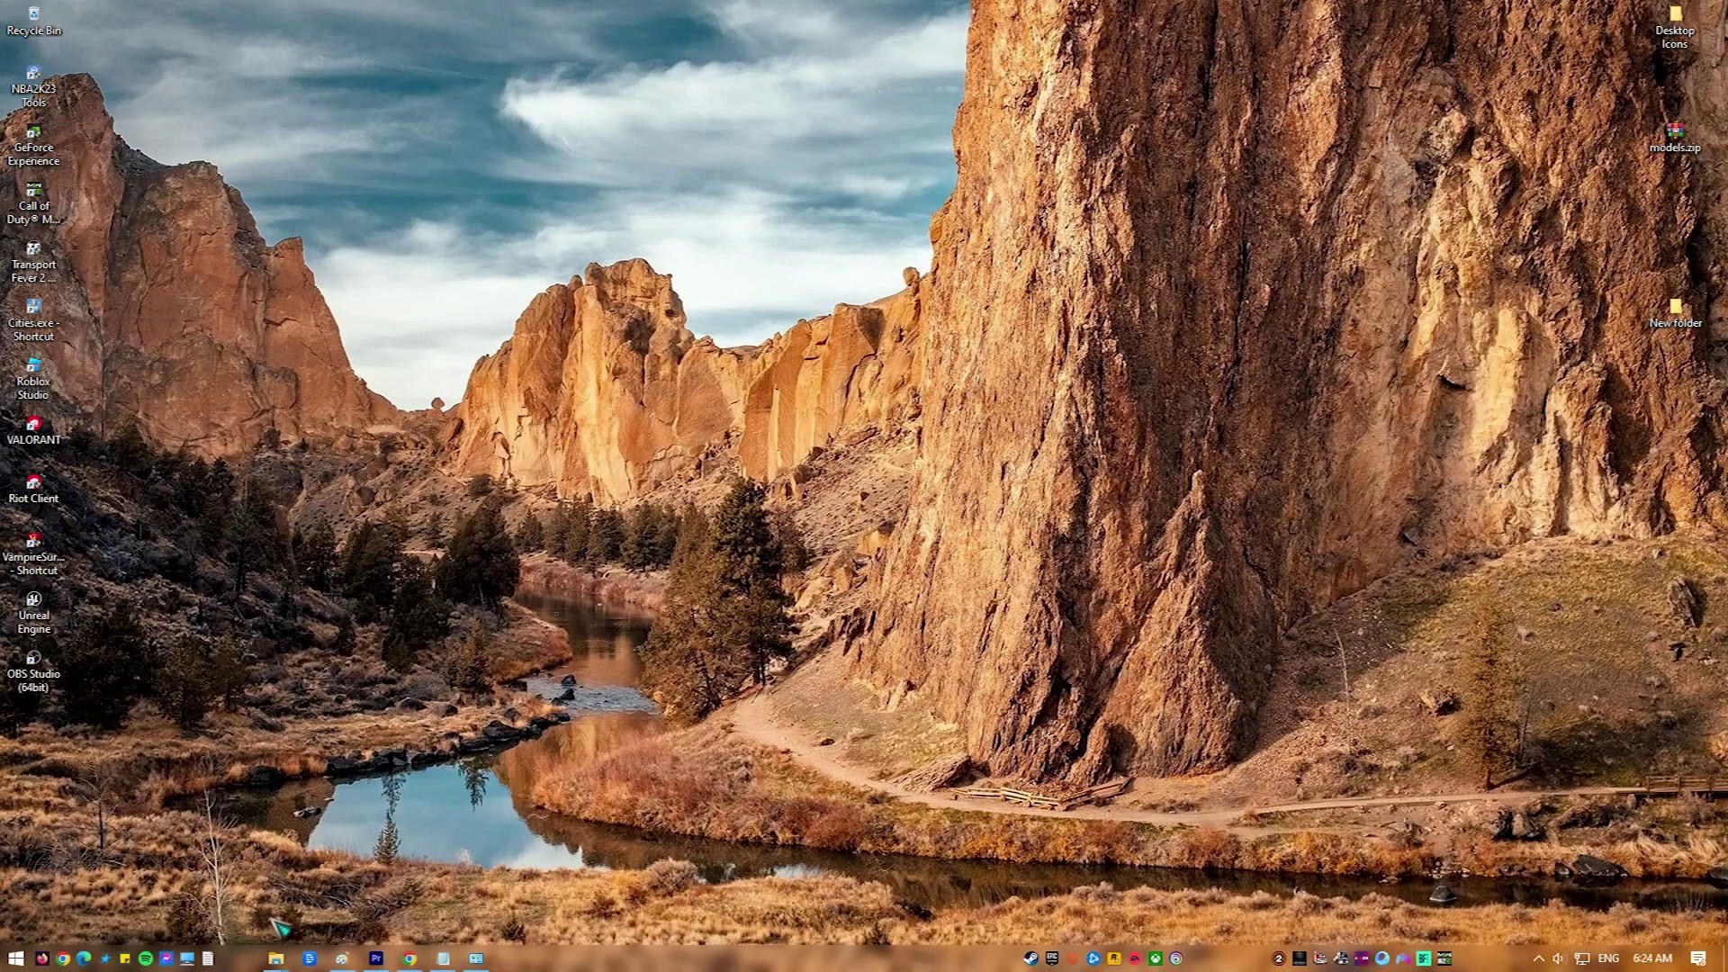
Step: Go to Update & Security > Troubleshoot > Additional troubleshooters and expand Internet Connections
key("super")
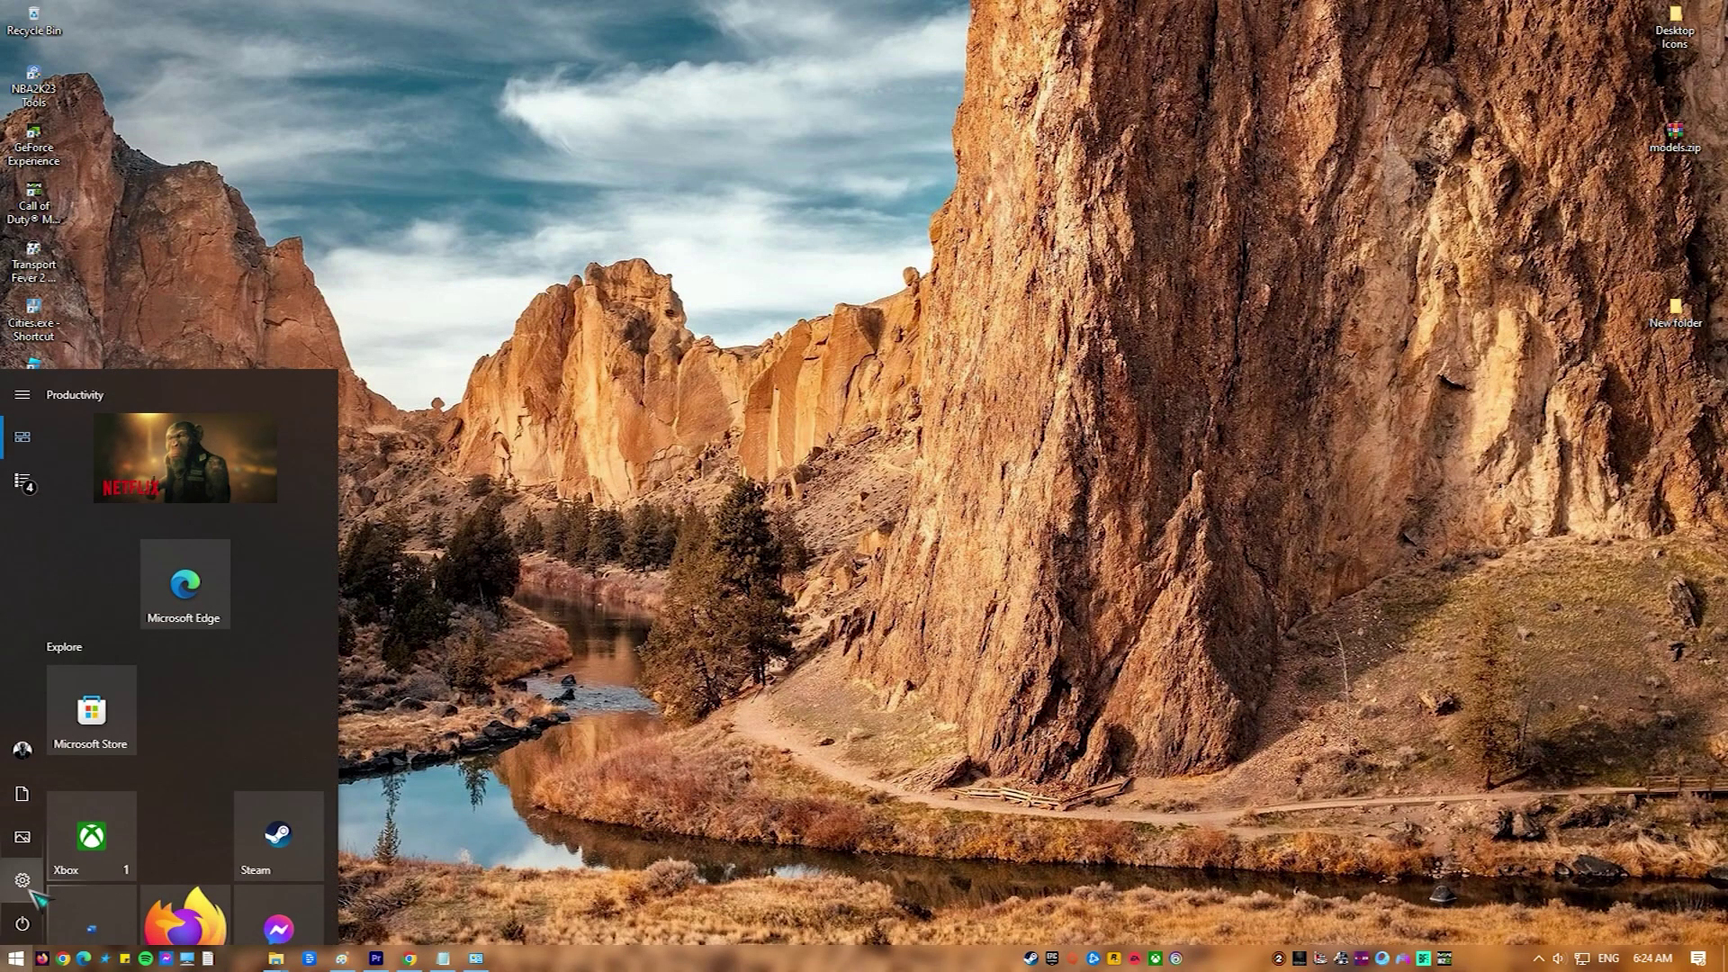
left_click(27, 881)
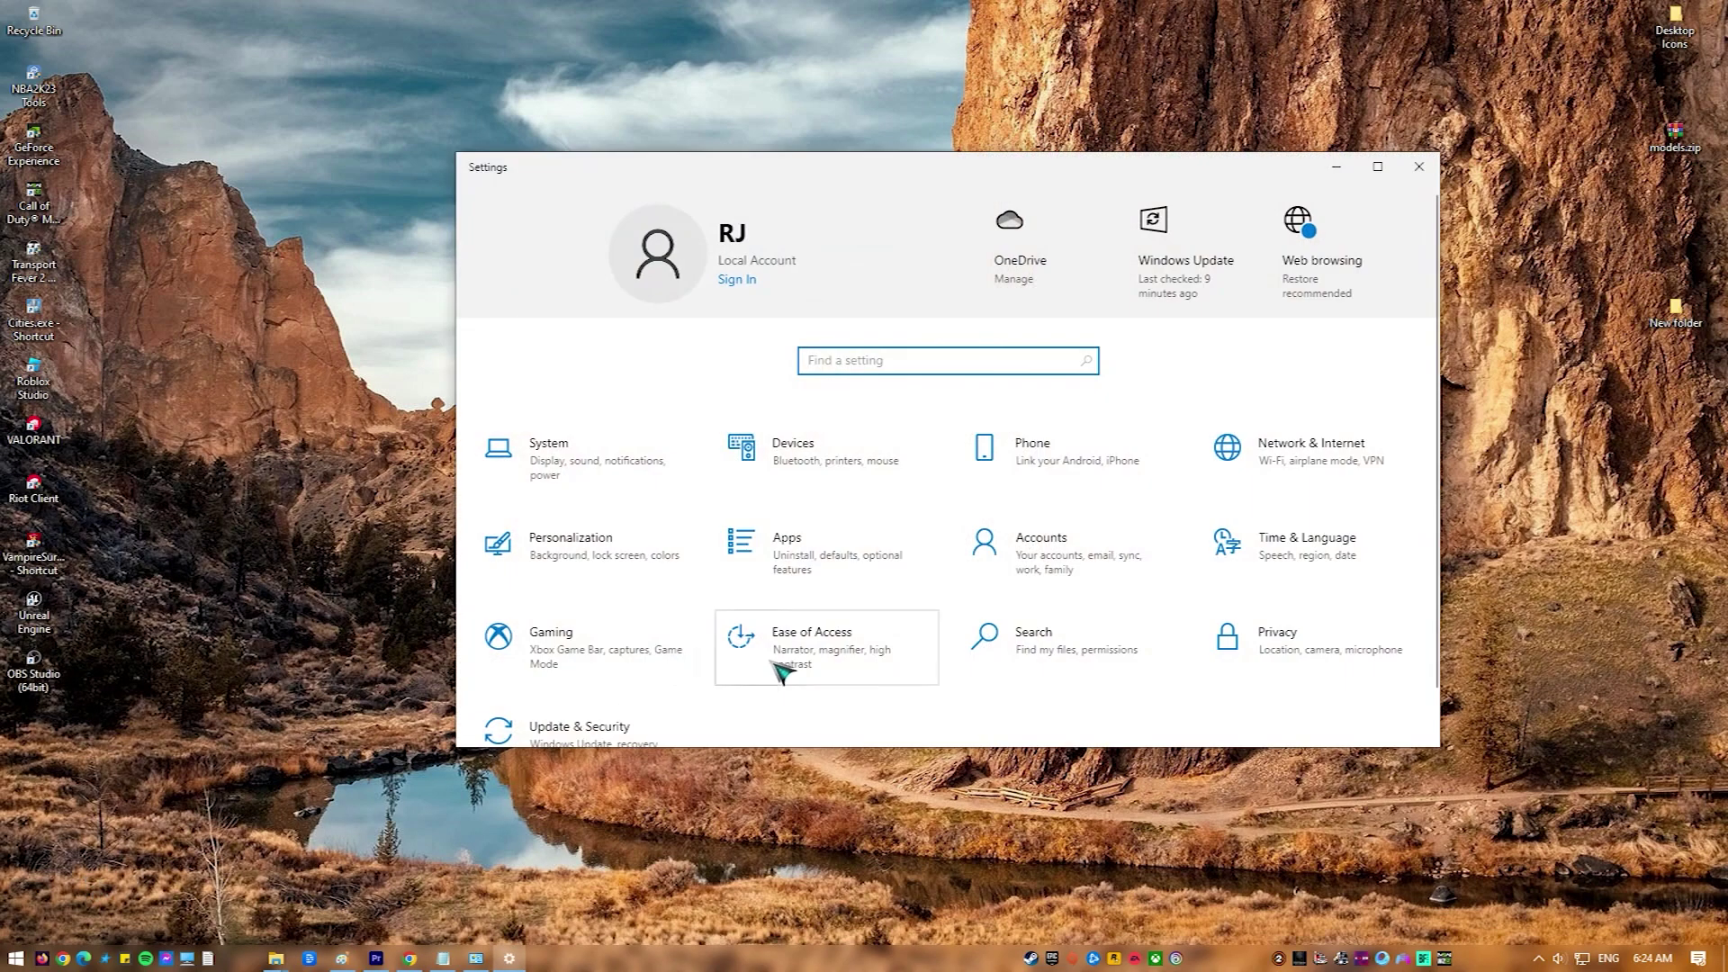
scroll(1120, 621, "down", 1)
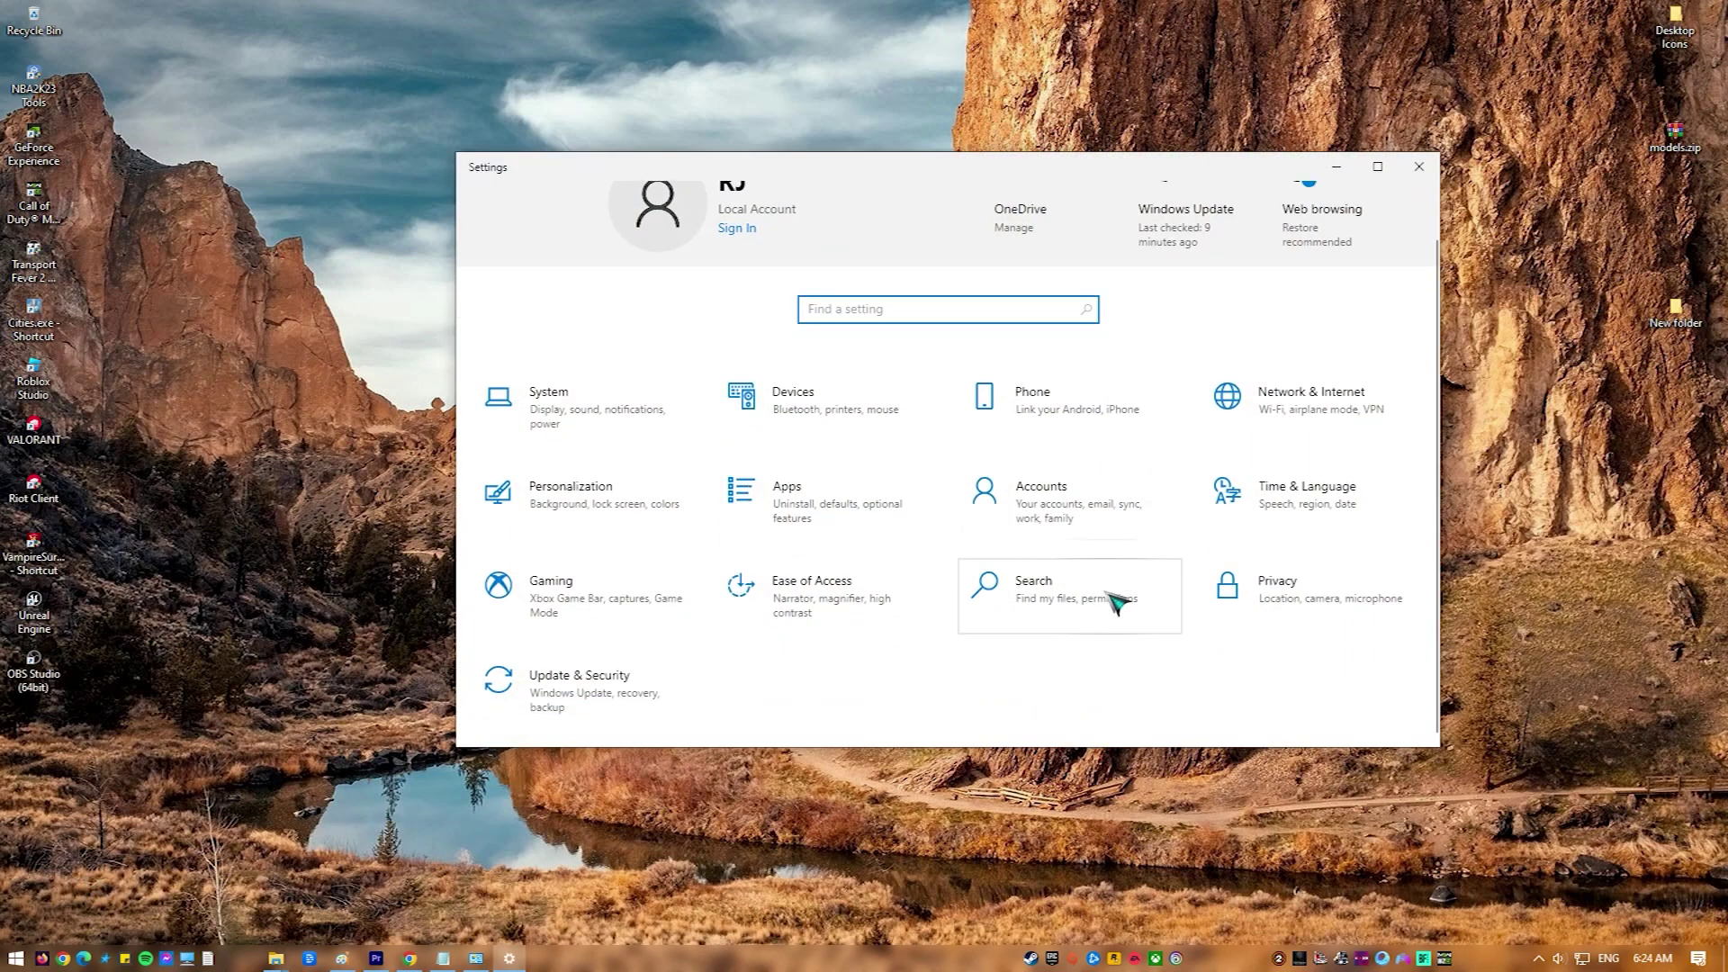
left_click(612, 702)
scroll(630, 468, "down", 2)
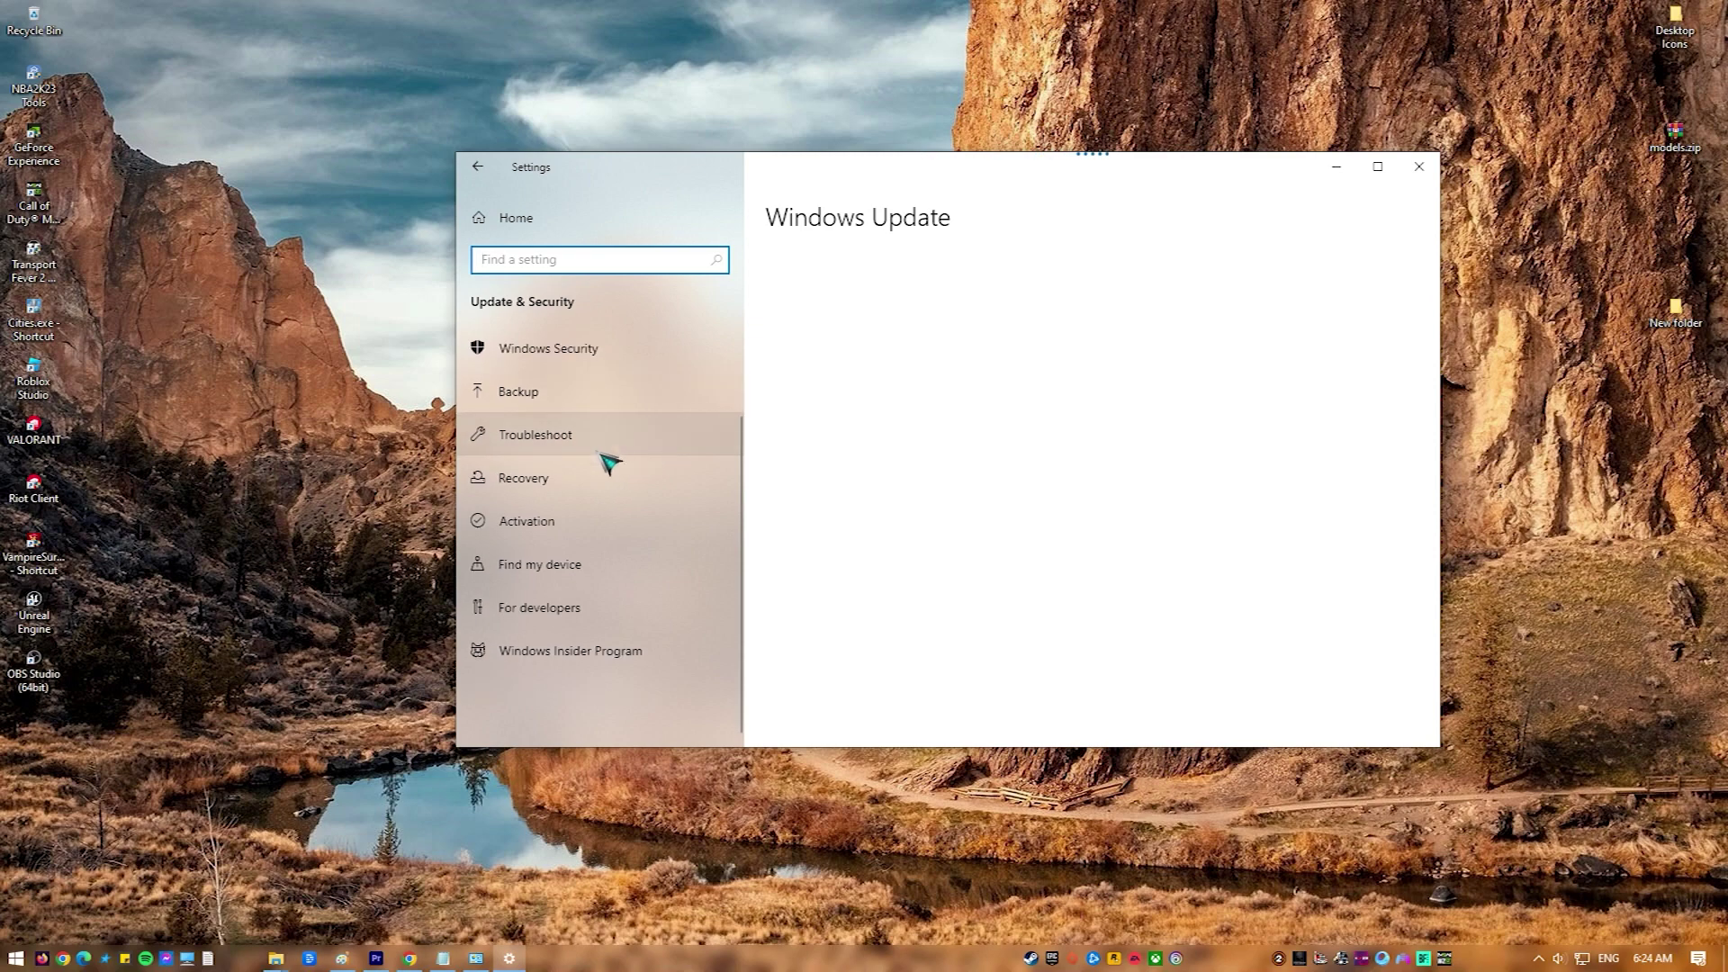
left_click(612, 446)
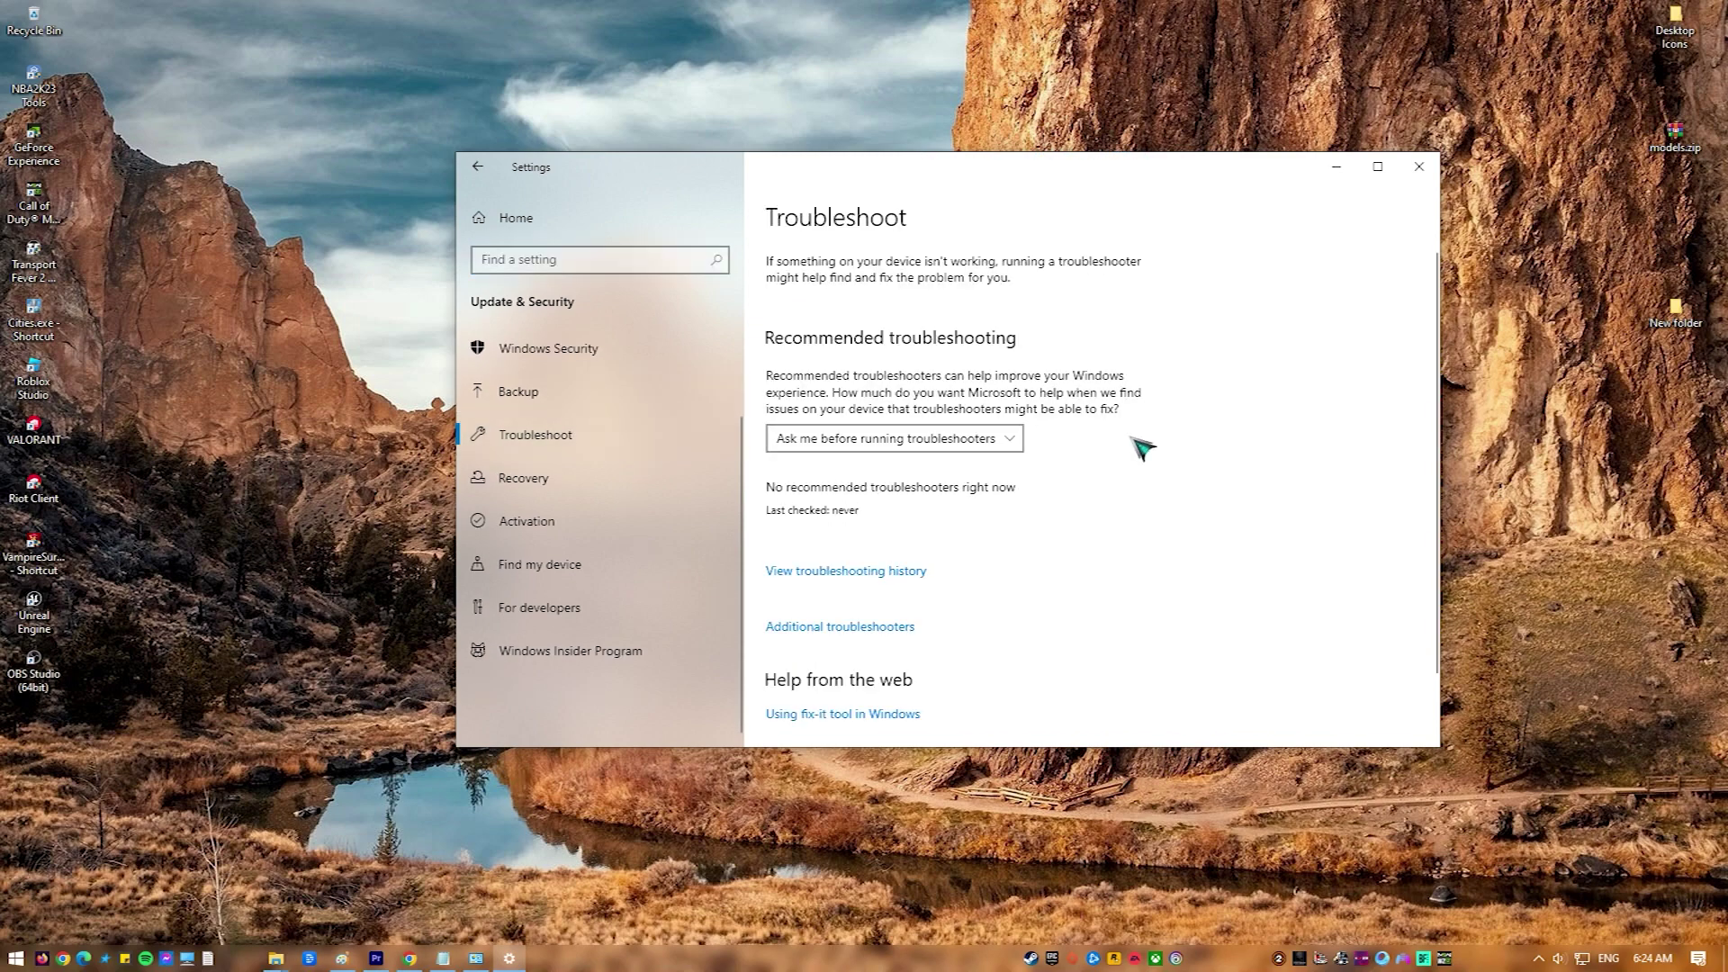
scroll(1170, 463, "down", 2)
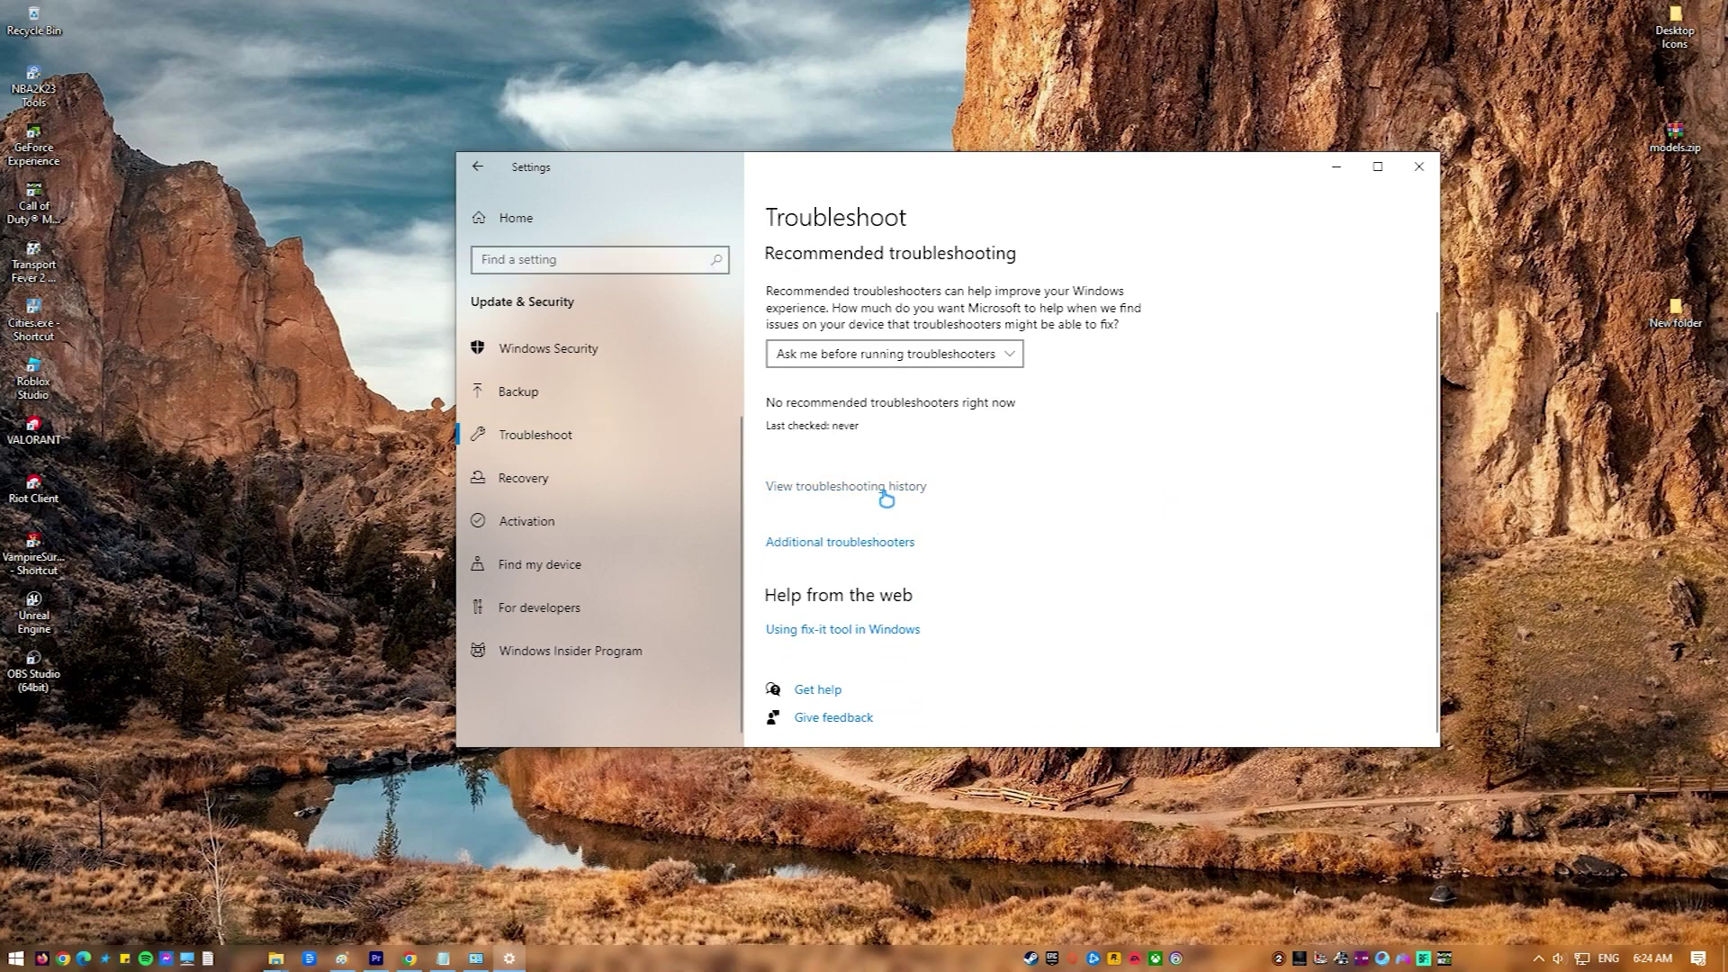
left_click(863, 551)
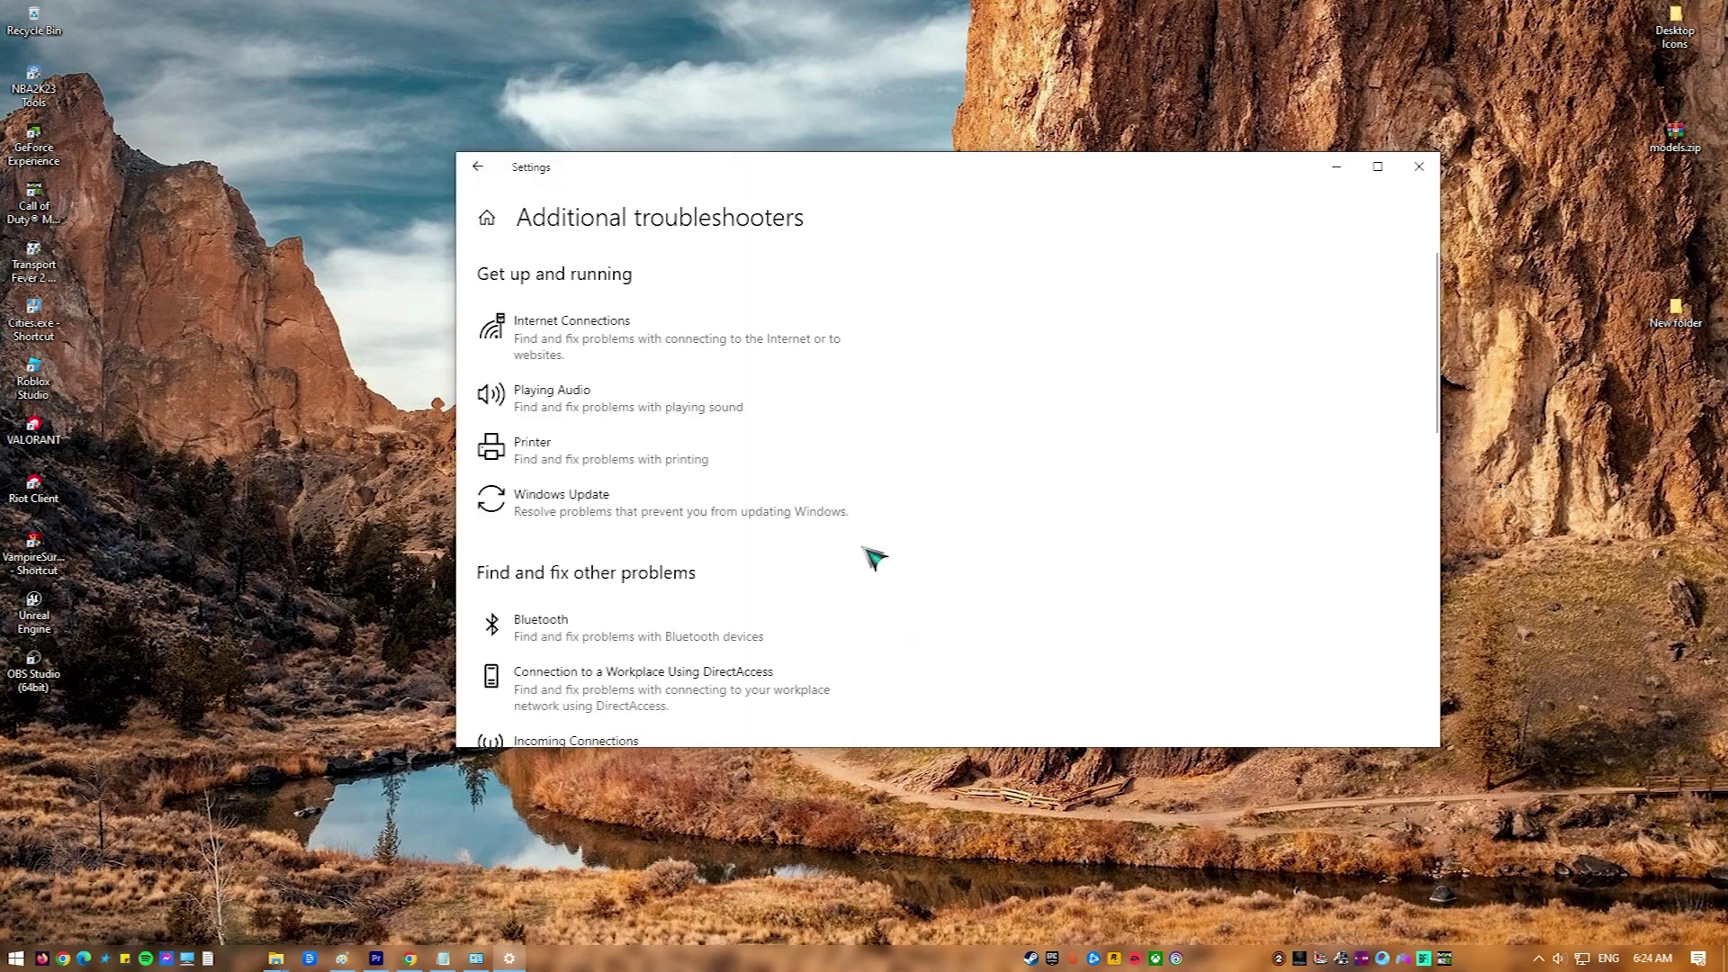
left_click(695, 376)
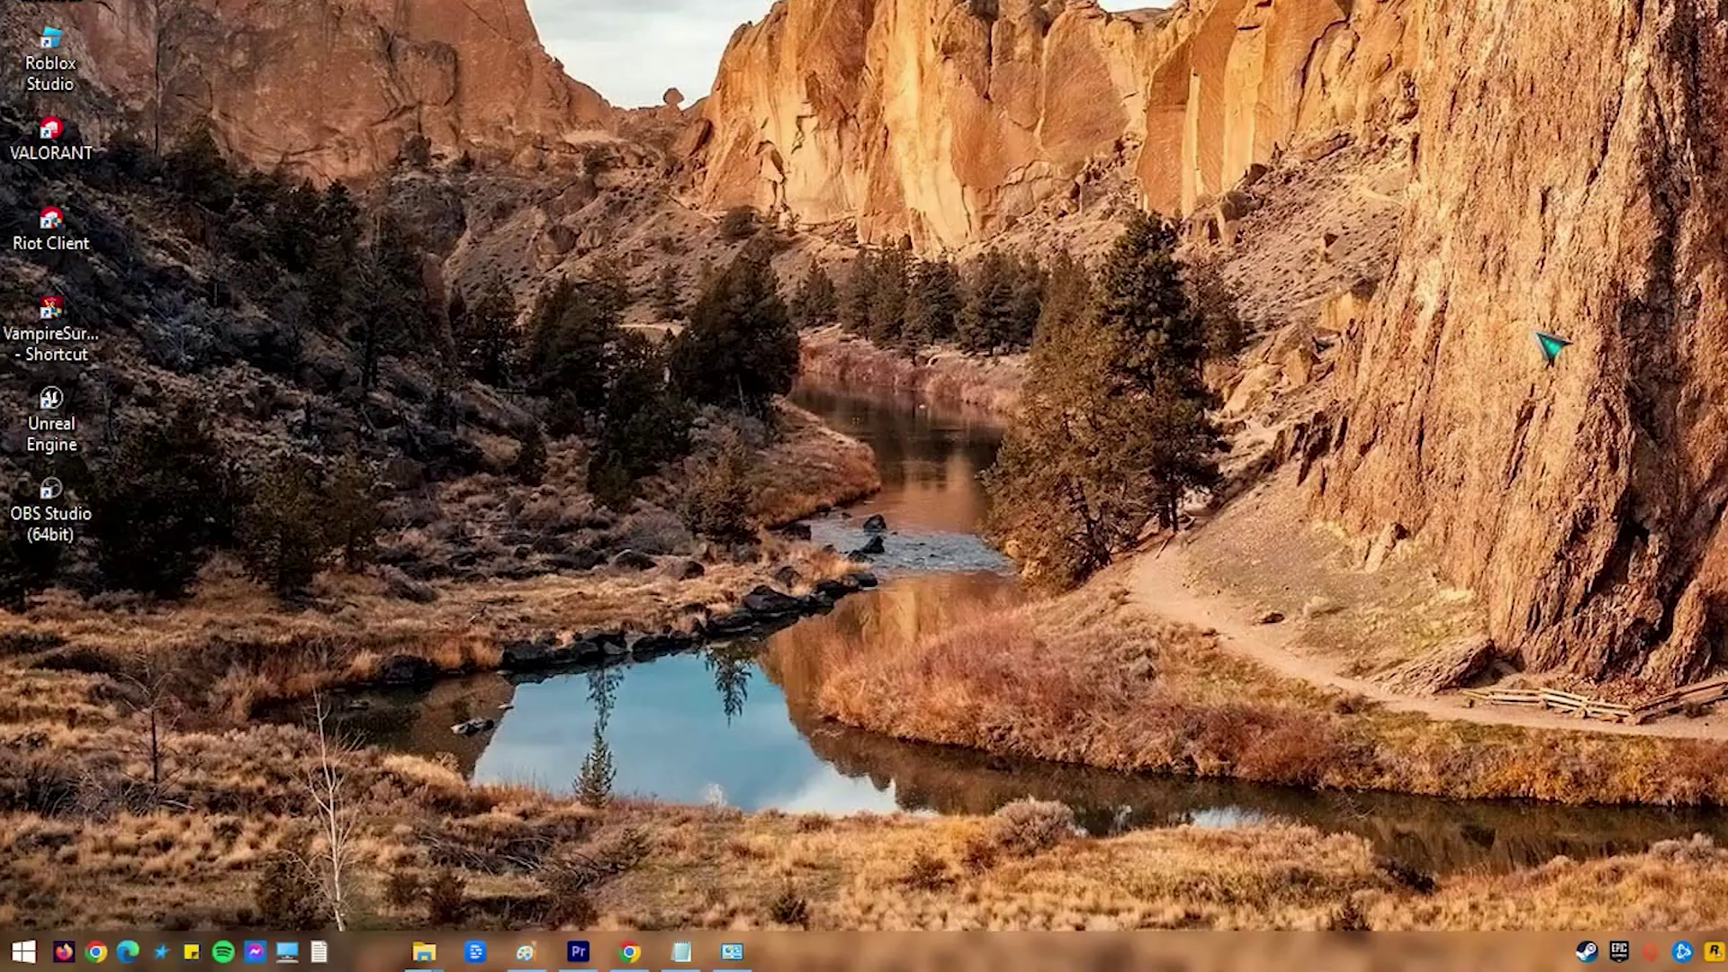
Step: Search for firewall, open the allowed apps list and unlock it with Change settings
left_click(42, 946)
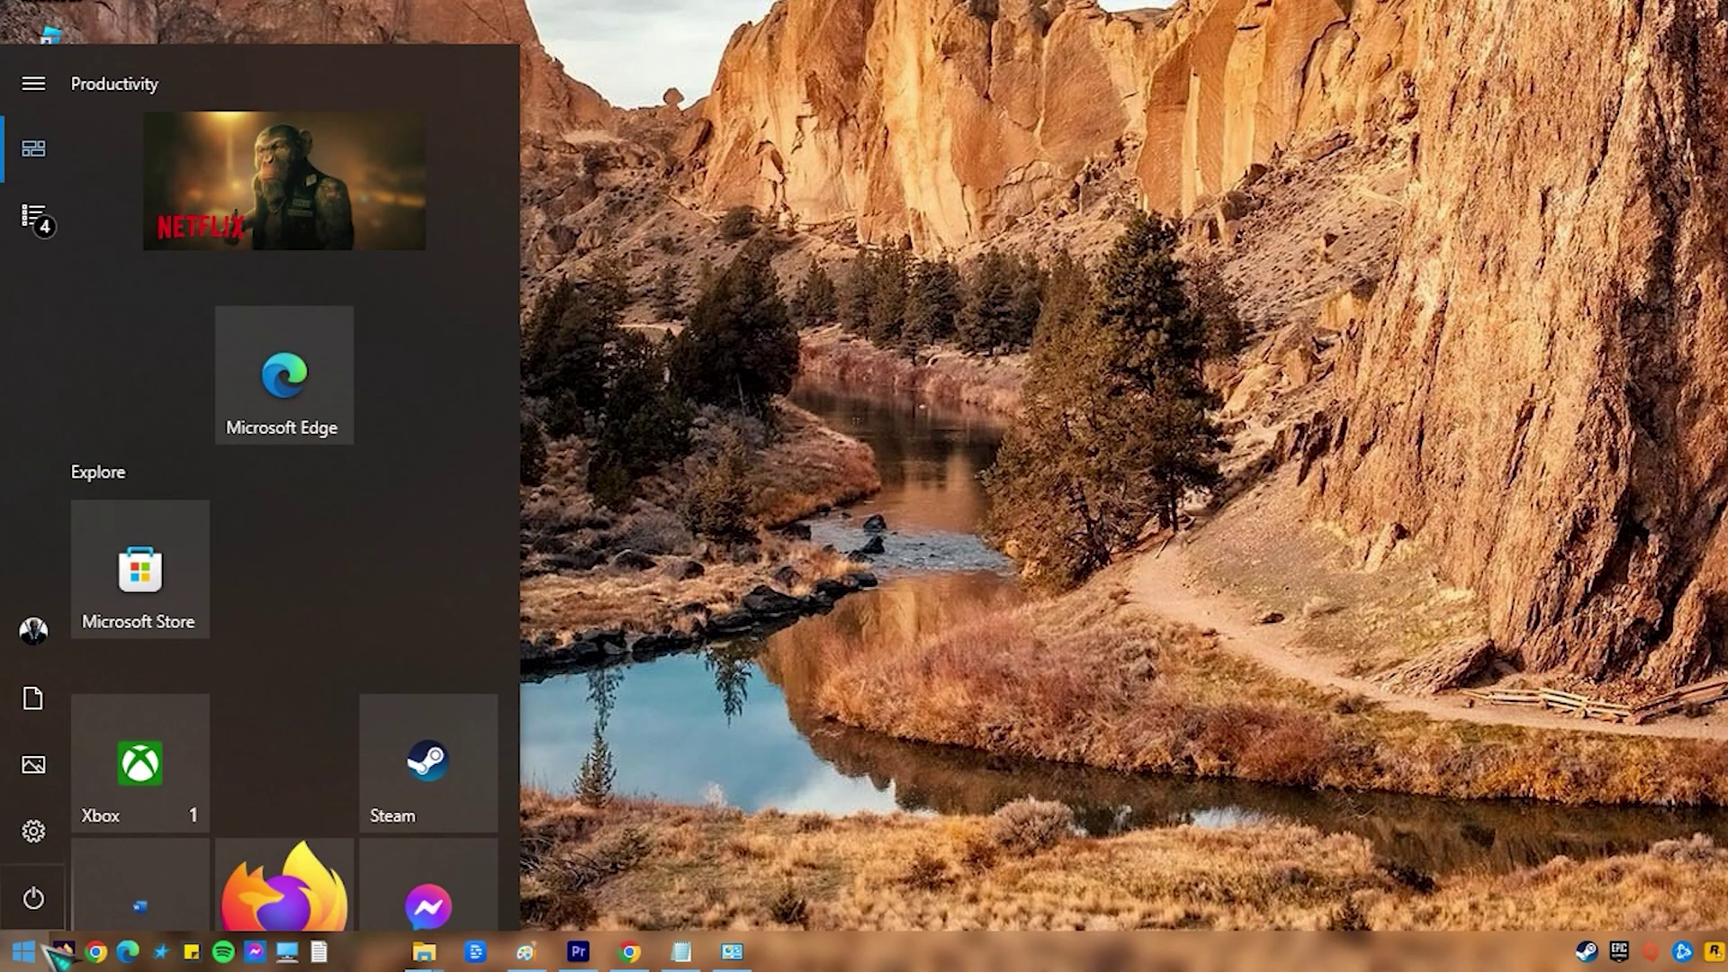
type("firewall")
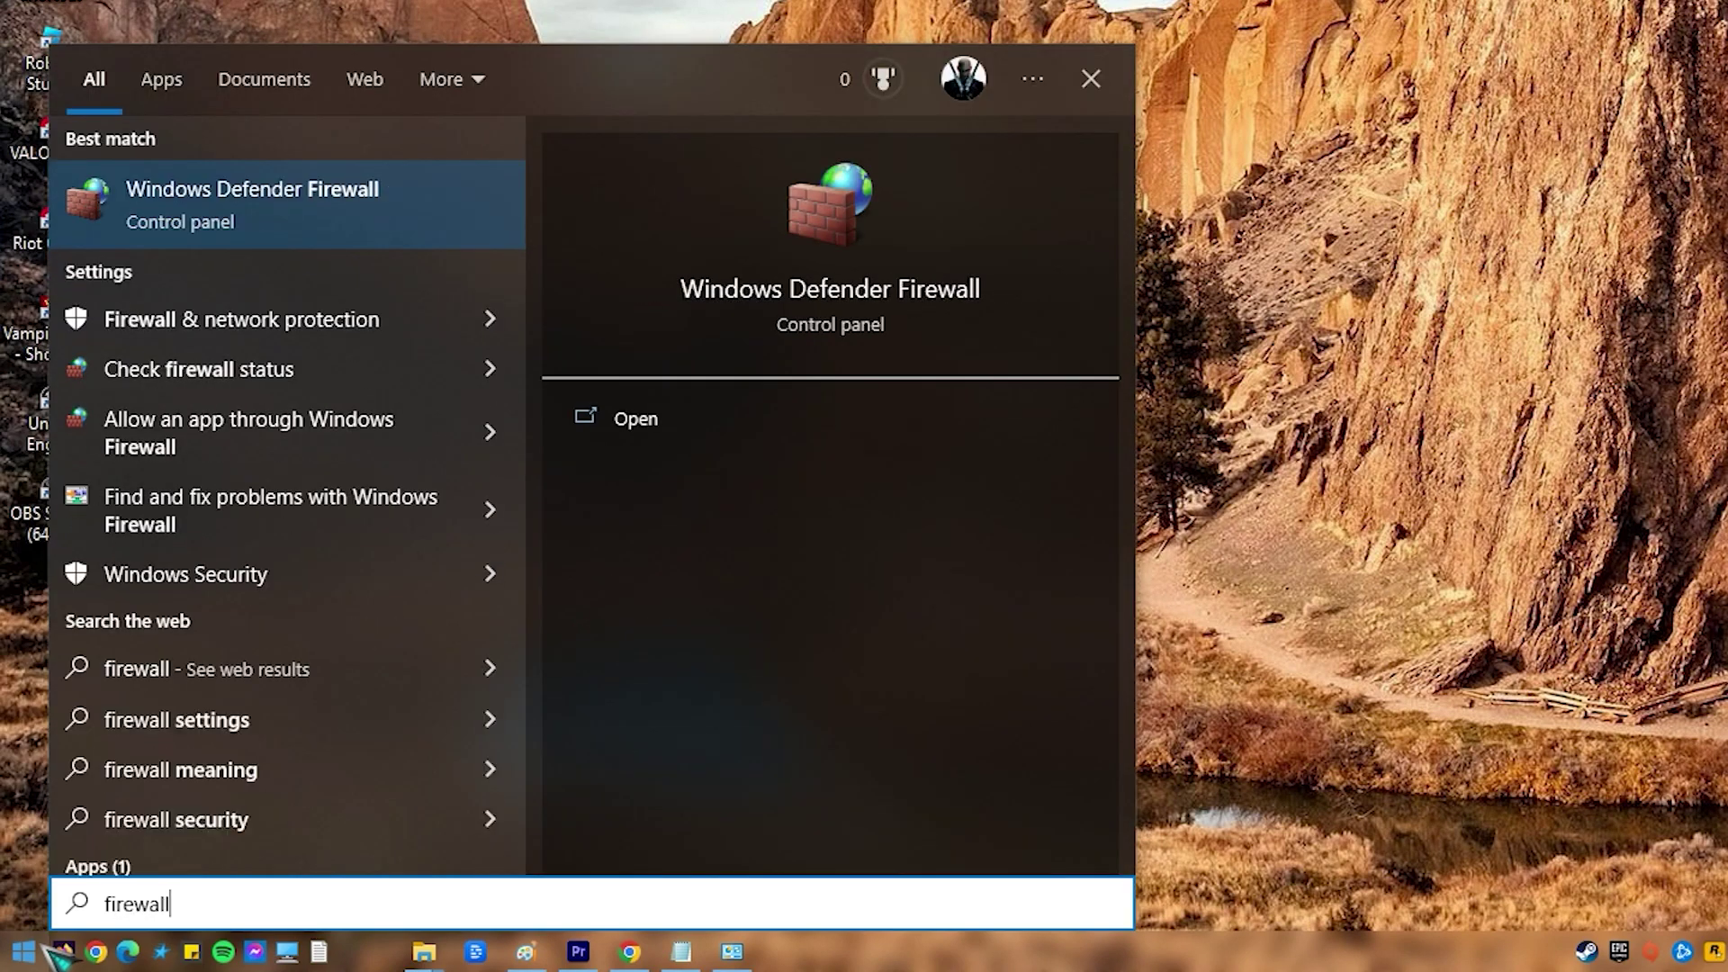
left_click(339, 376)
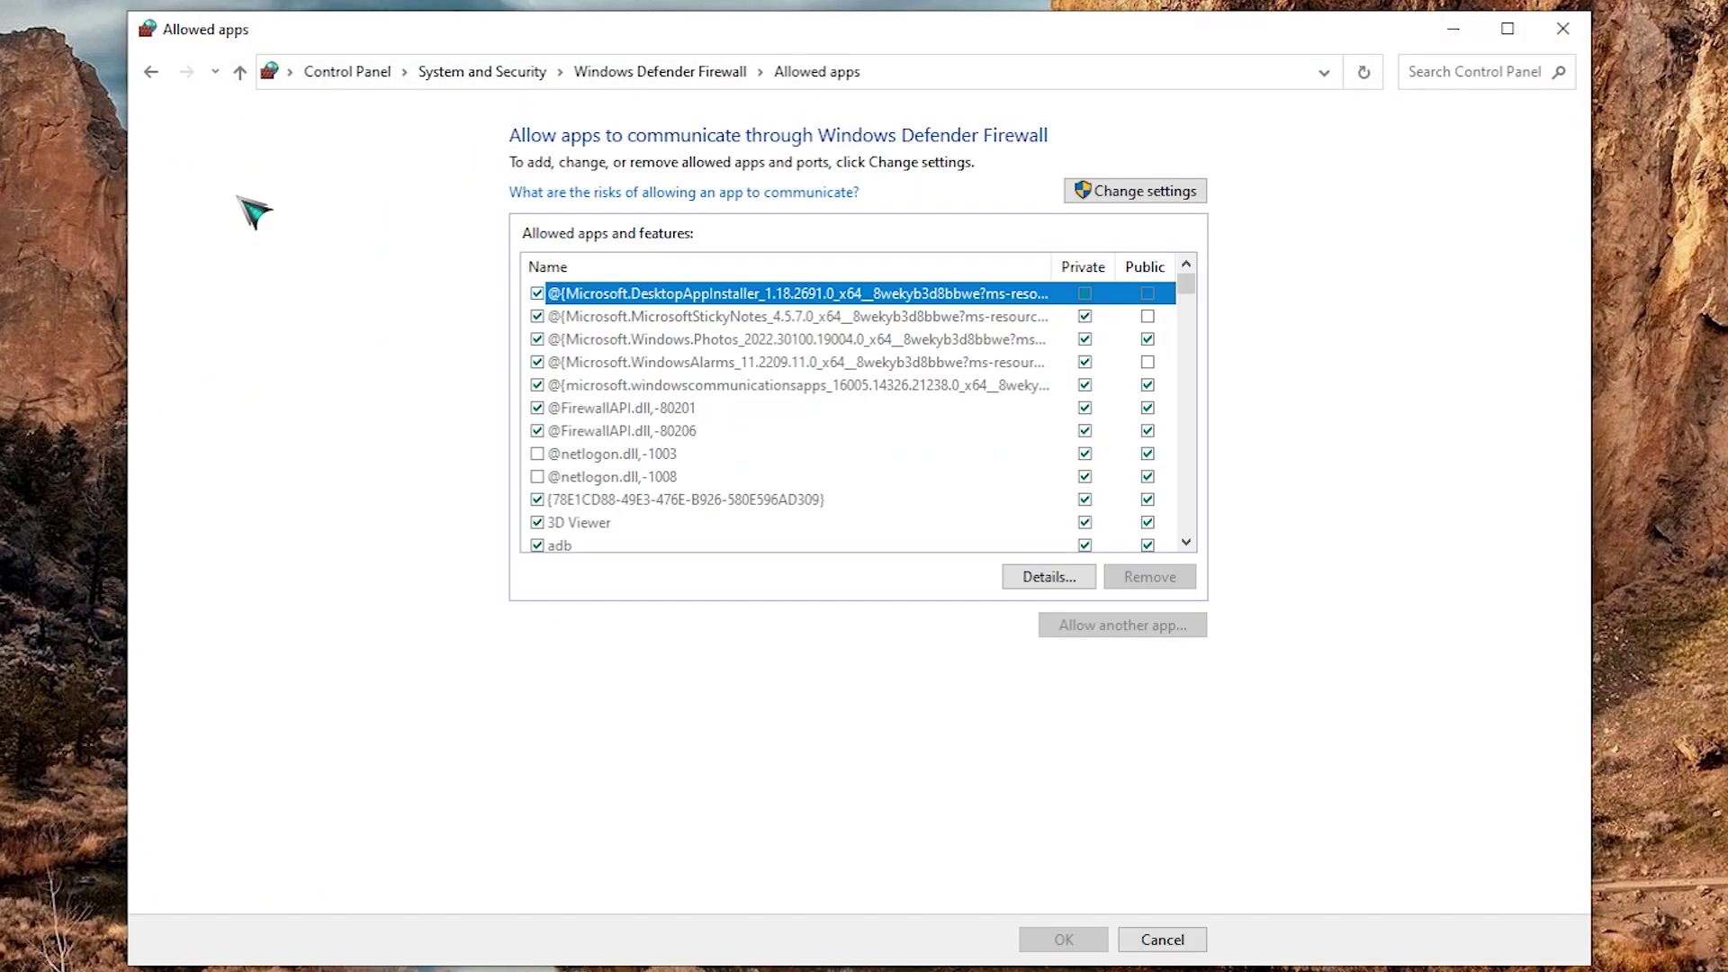
left_click(1184, 200)
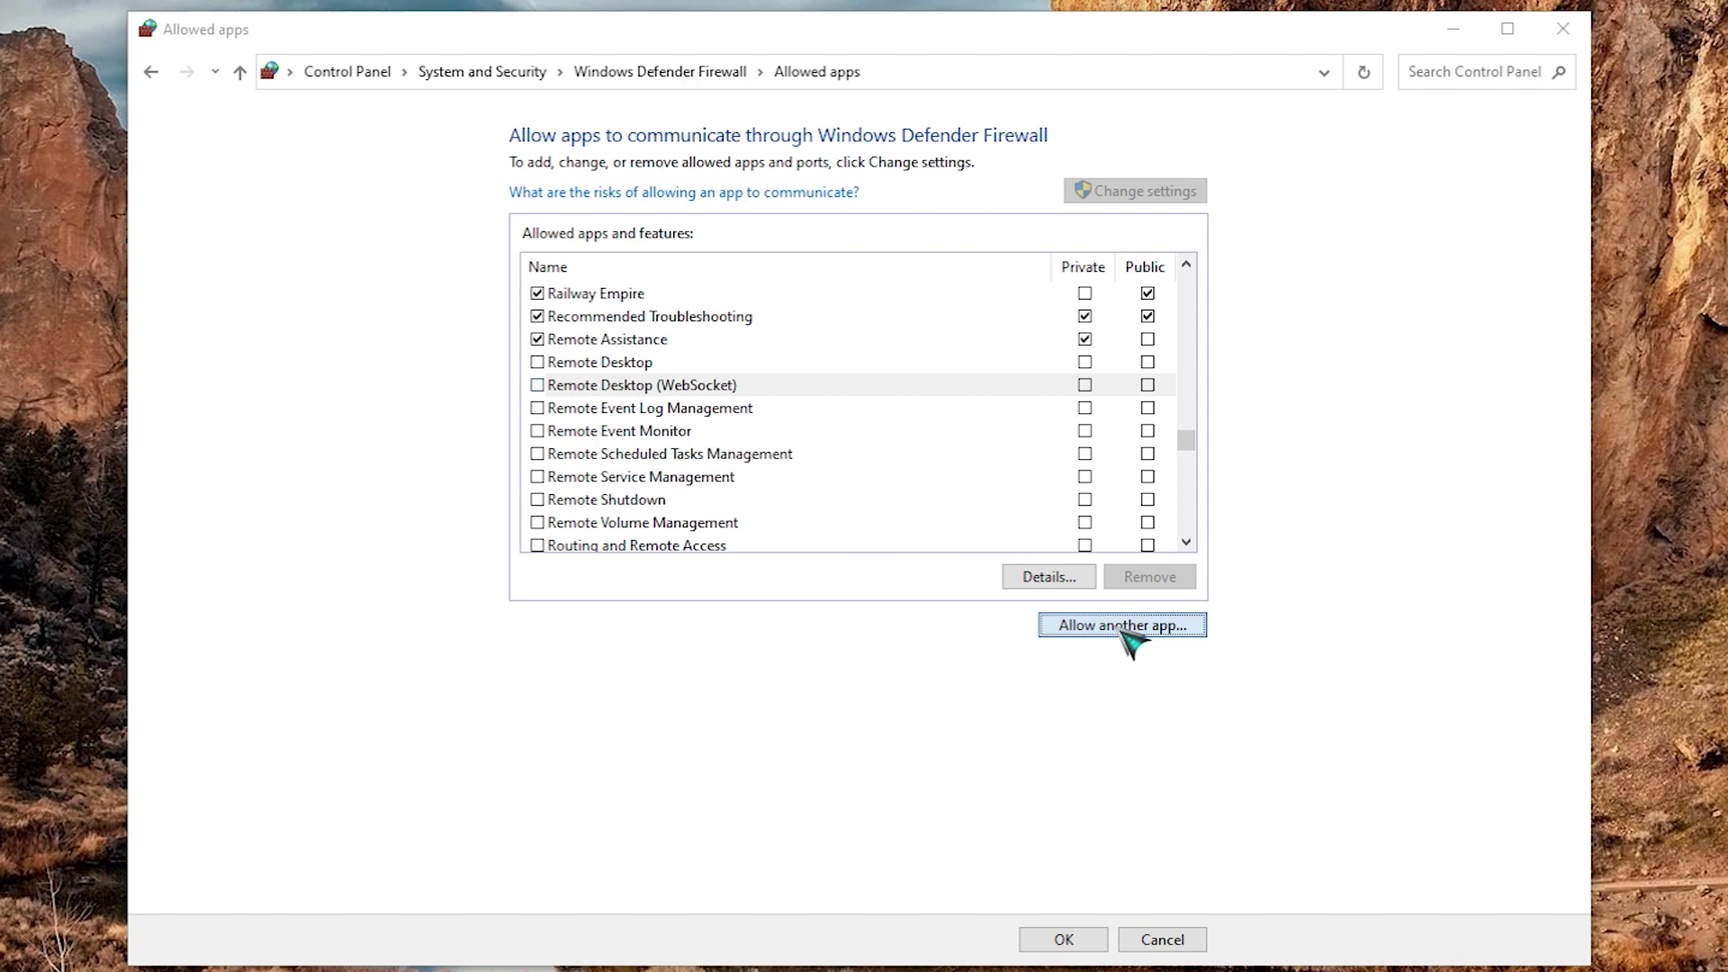
Step: Add the Roblox Studio program as an allowed app and tick it for Private networks
left_click(1122, 626)
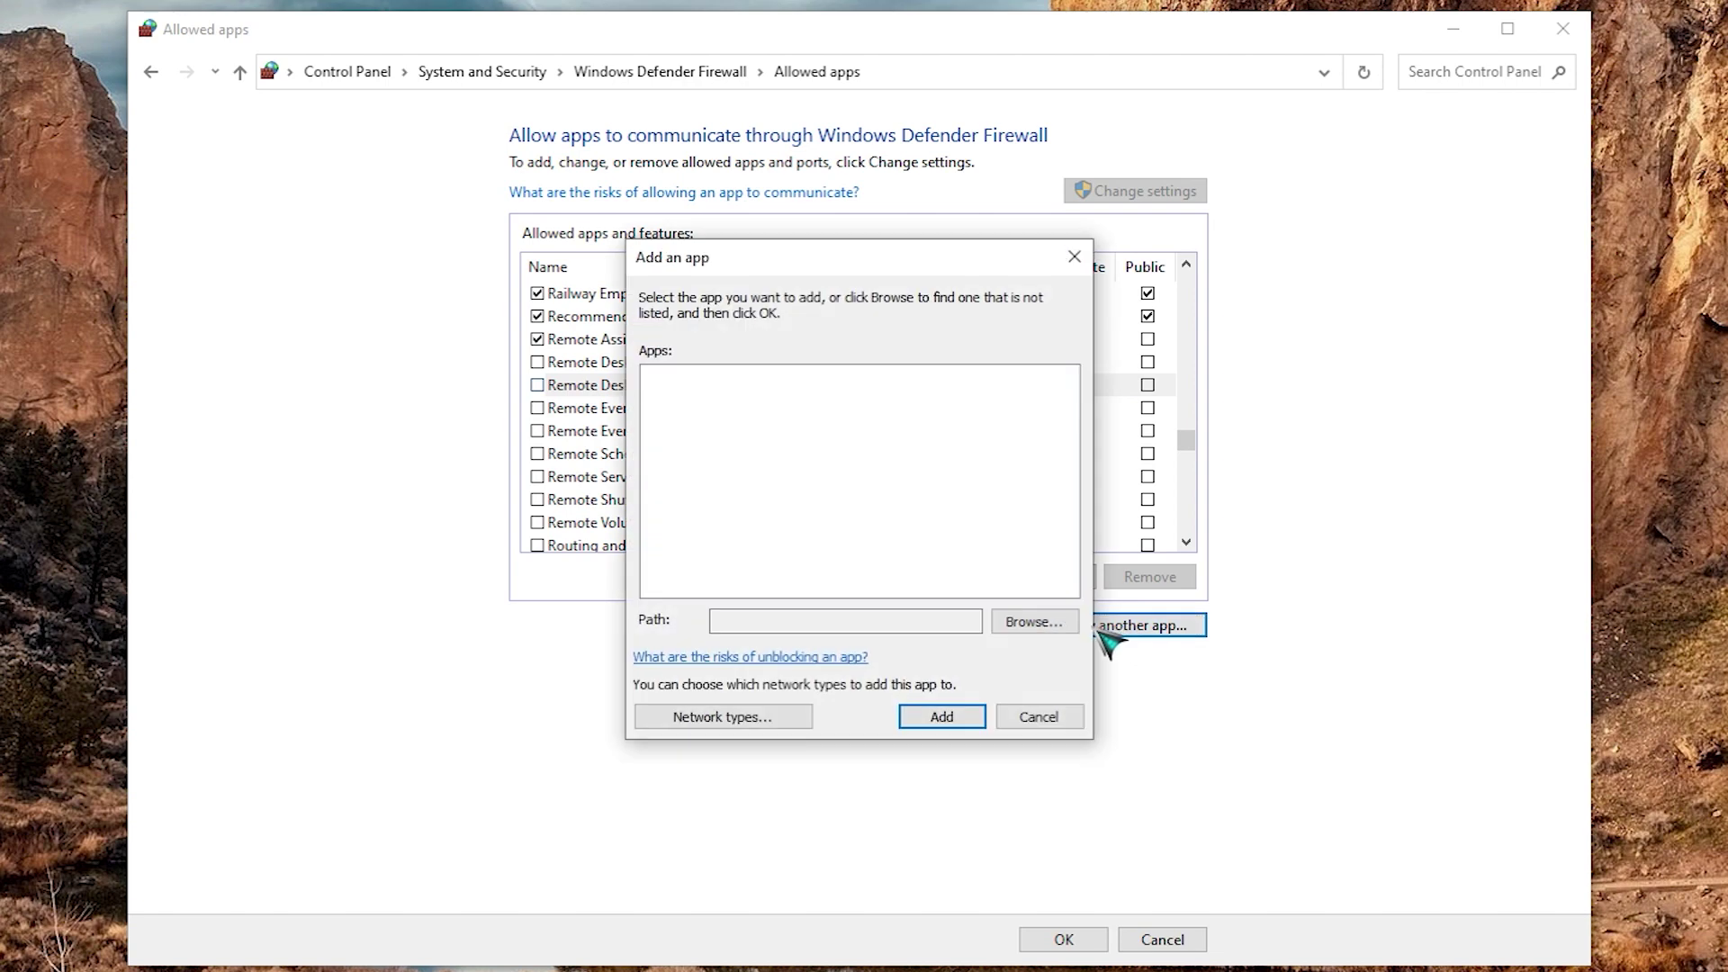
left_click(1035, 623)
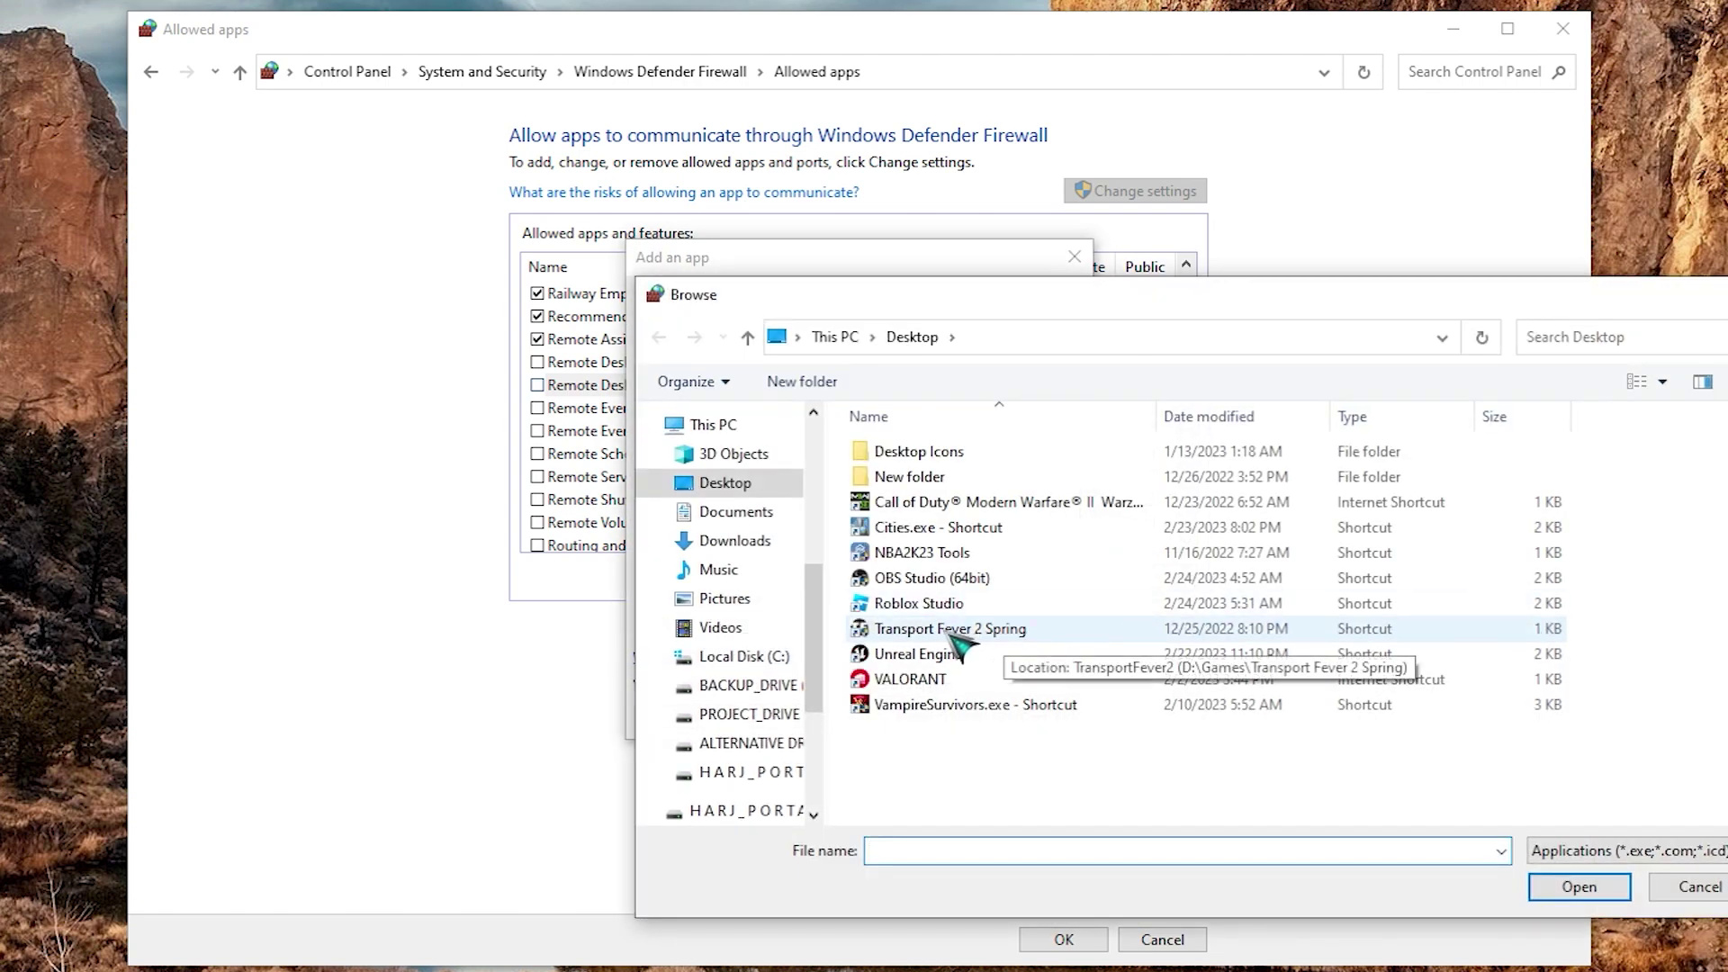
left_click(958, 605)
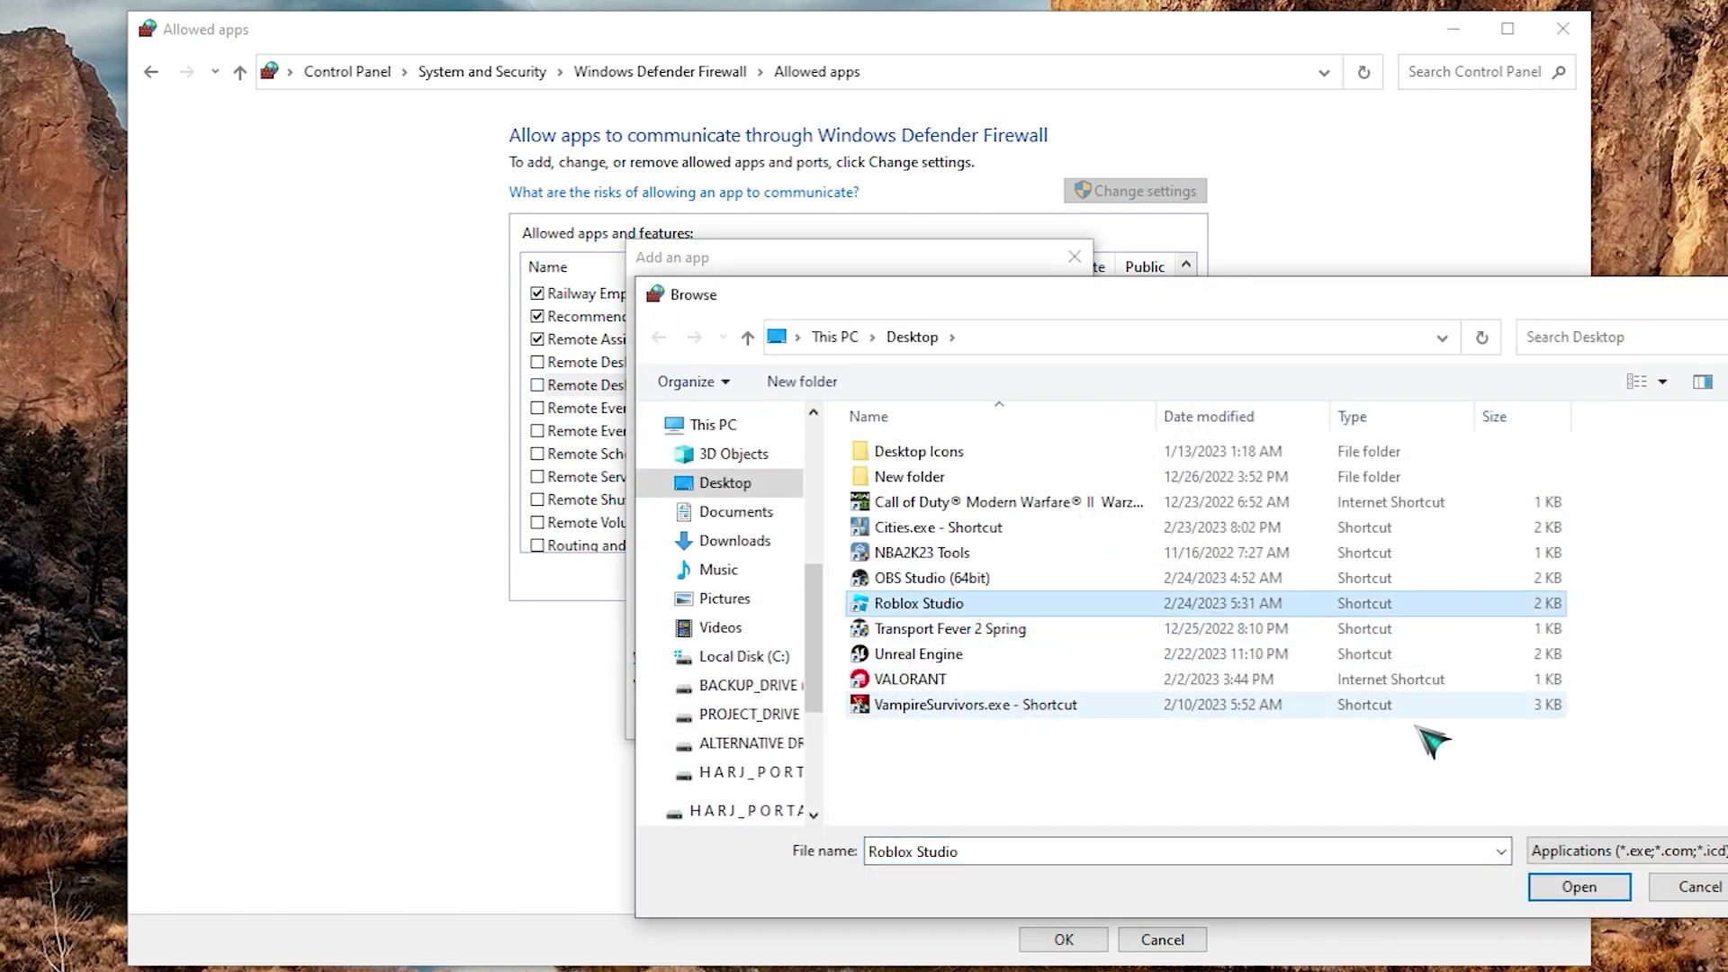
left_click(1566, 890)
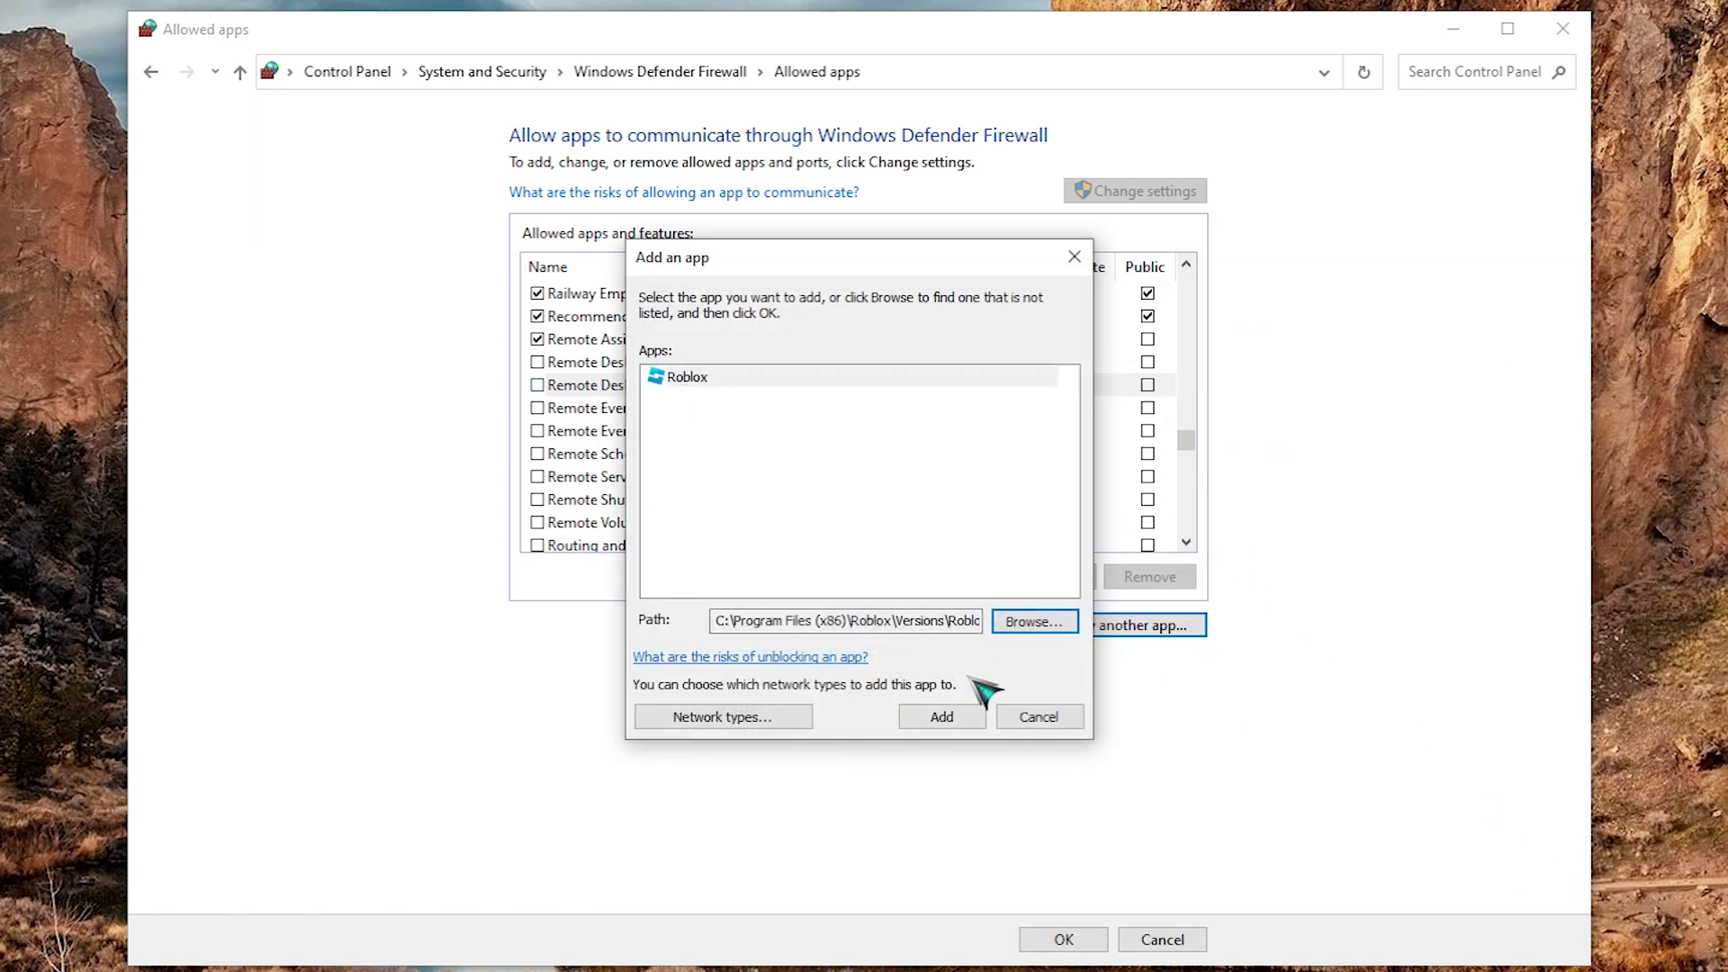
left_click(952, 721)
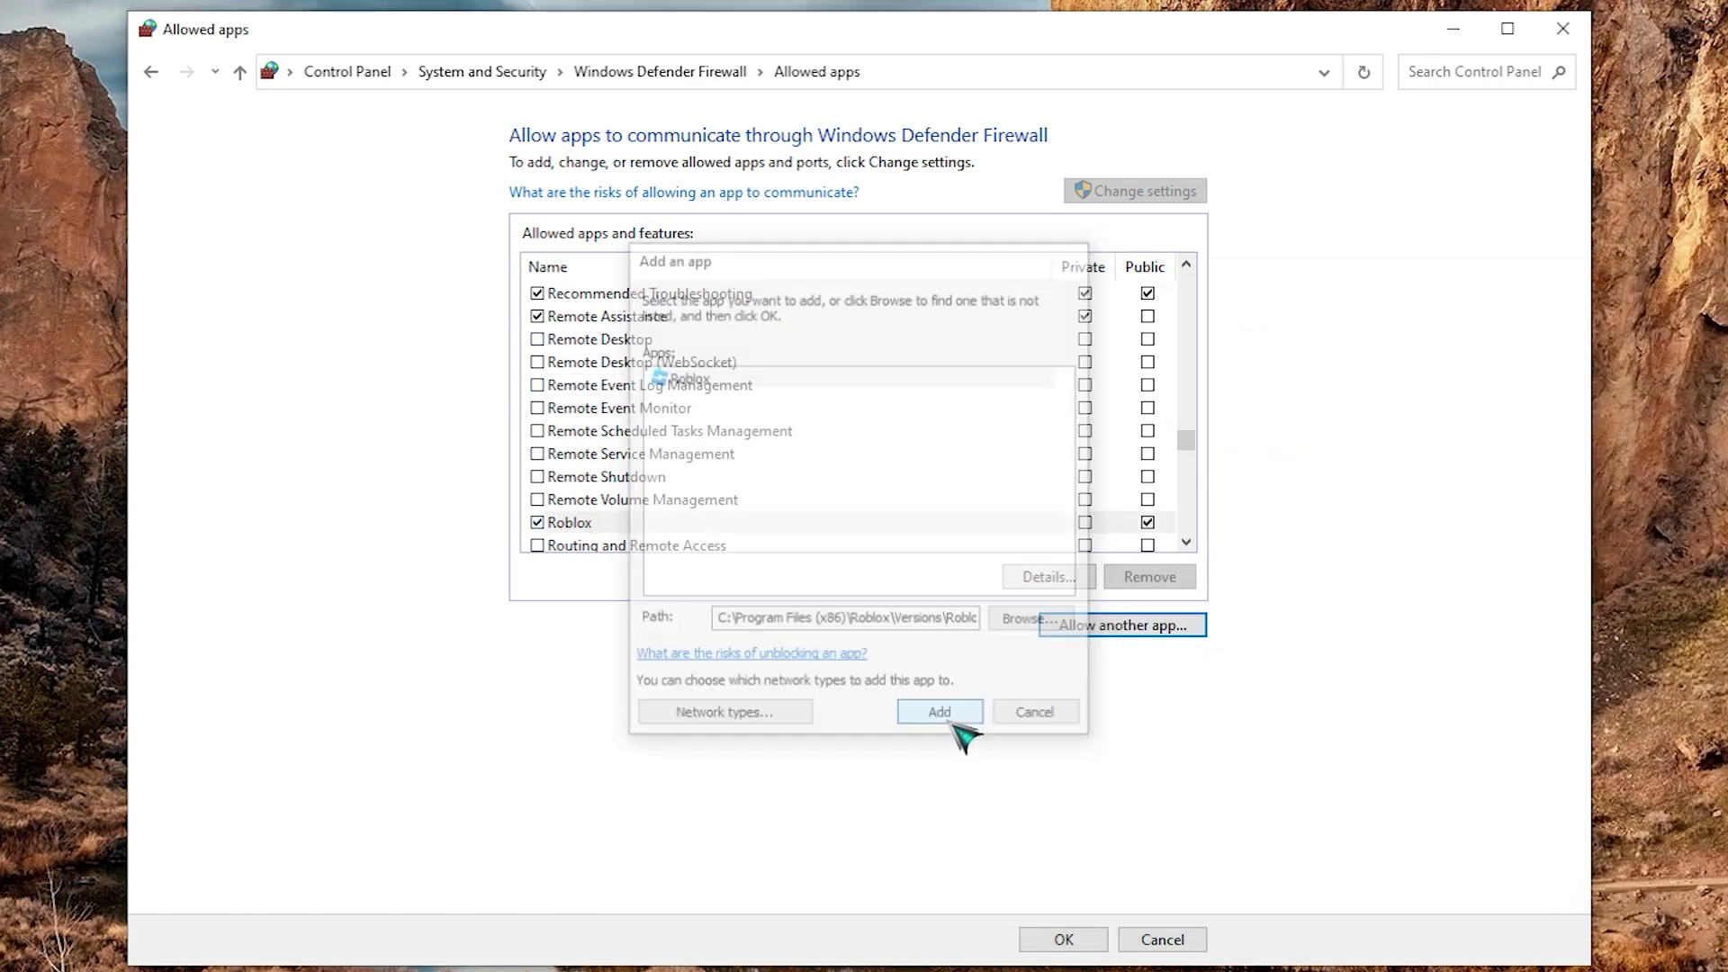
scroll(822, 498, "down", 3)
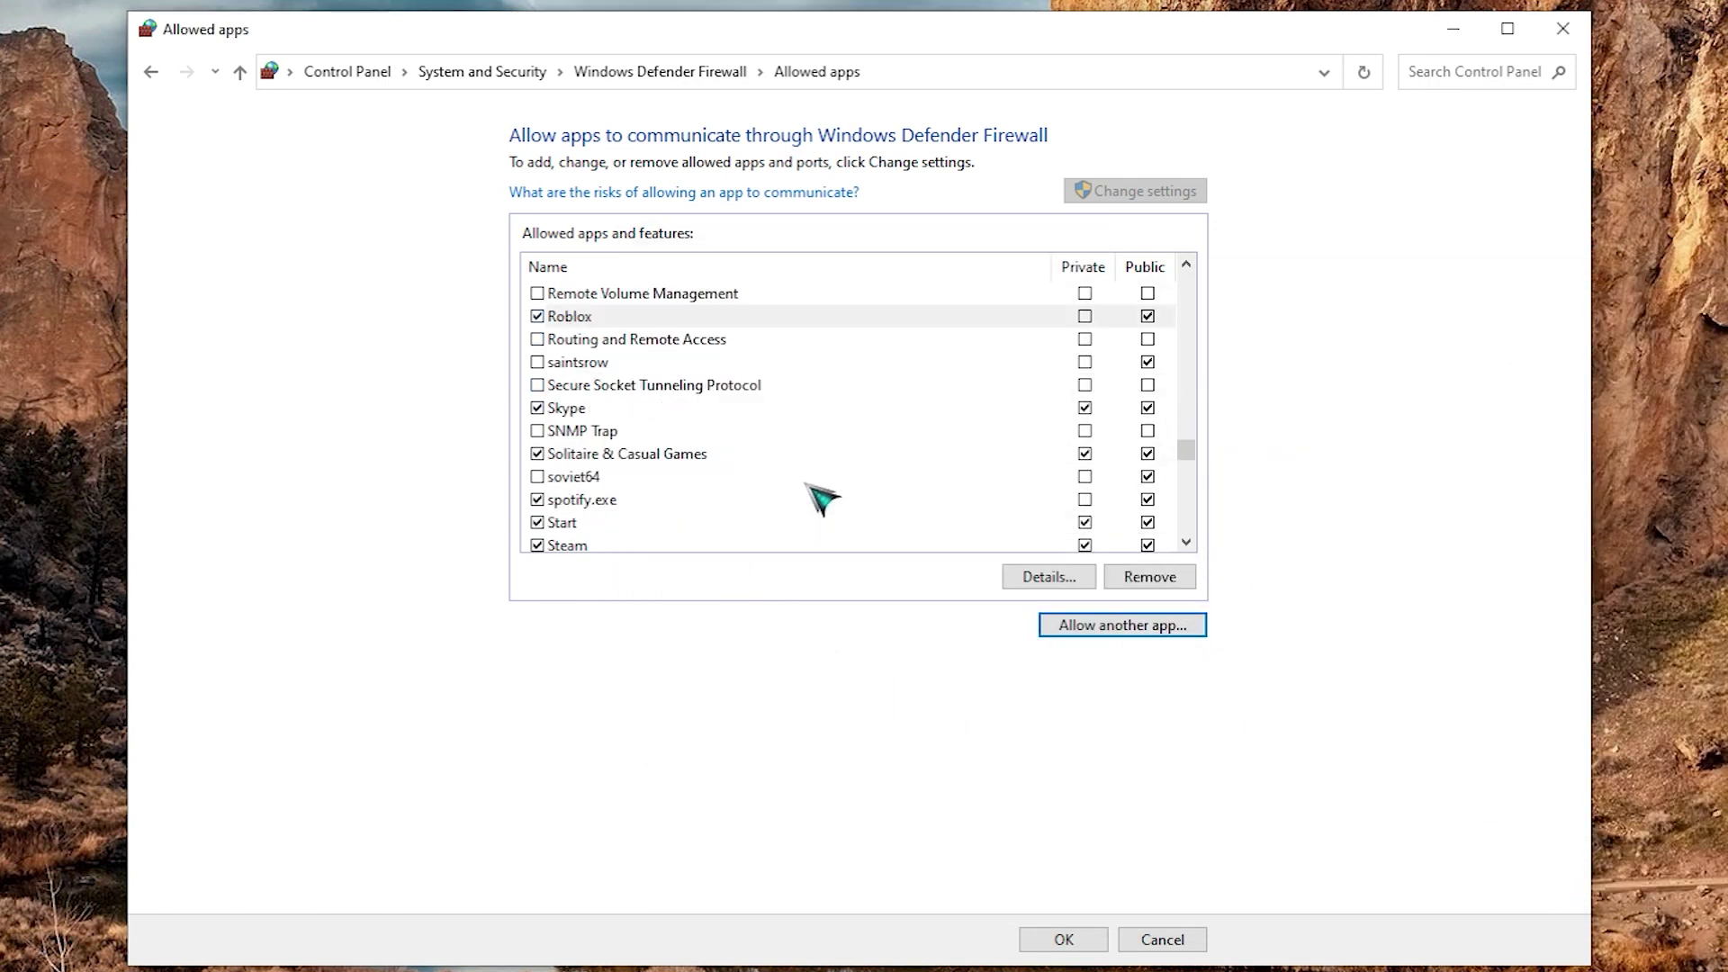
left_click(1085, 317)
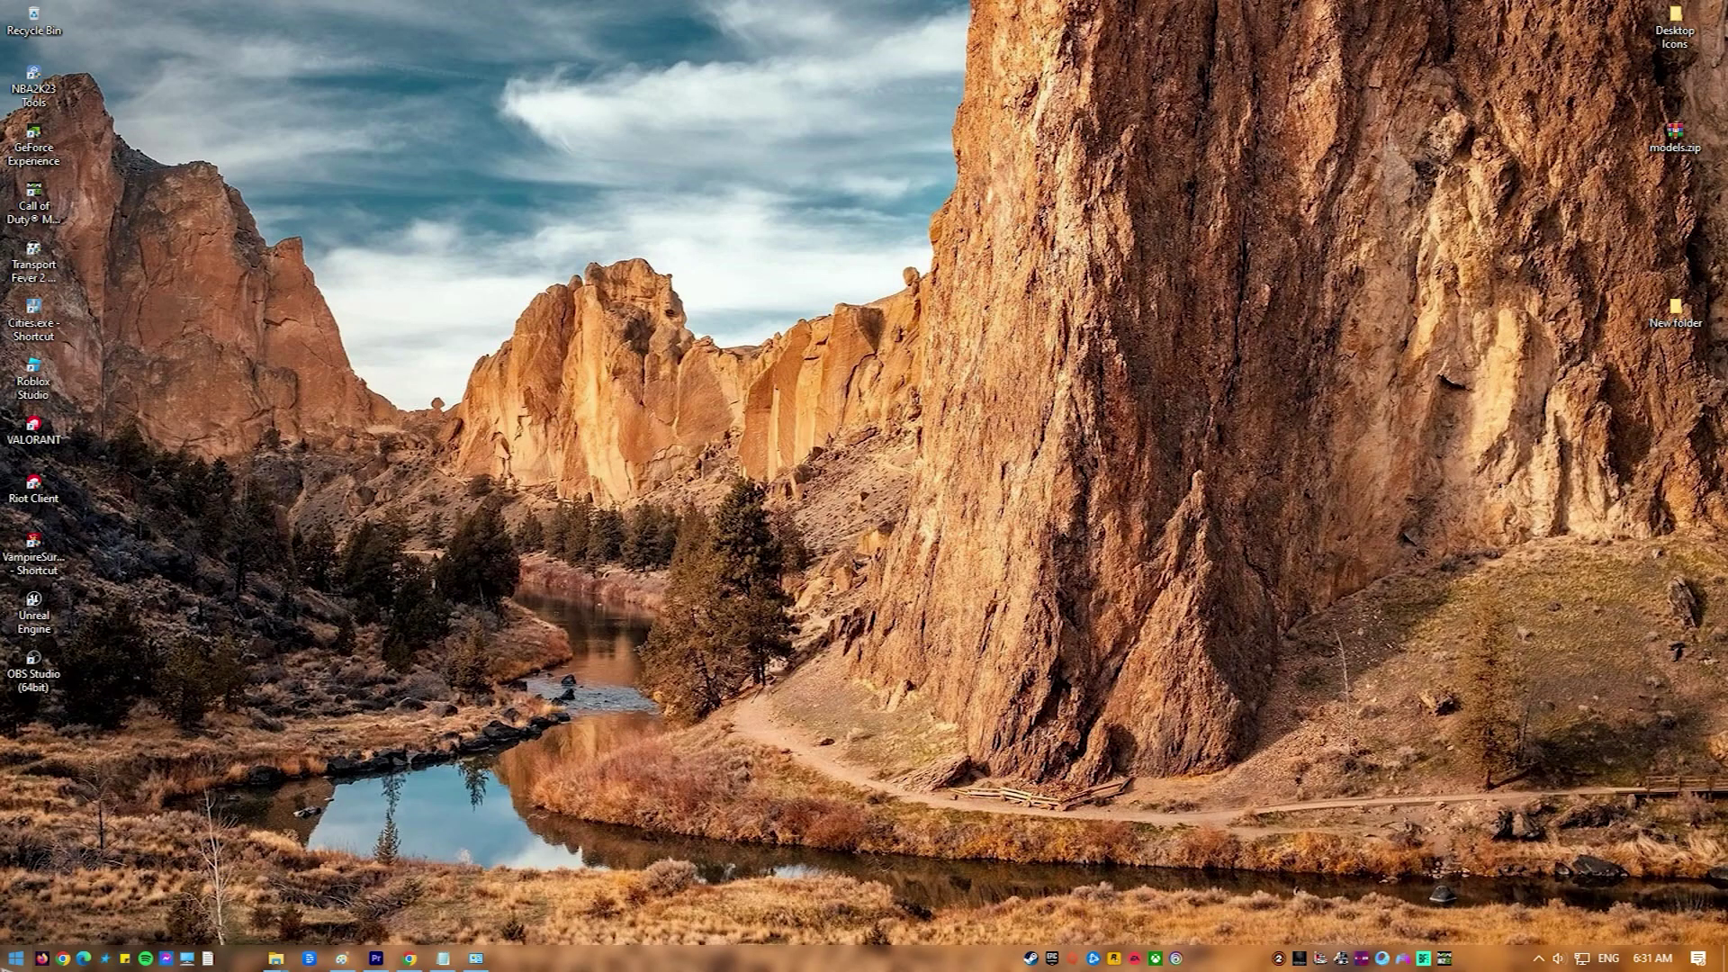
Step: Open the Ethernet connection's Internet Protocol Version 4 properties from Network and Sharing Center
key("super")
type("control")
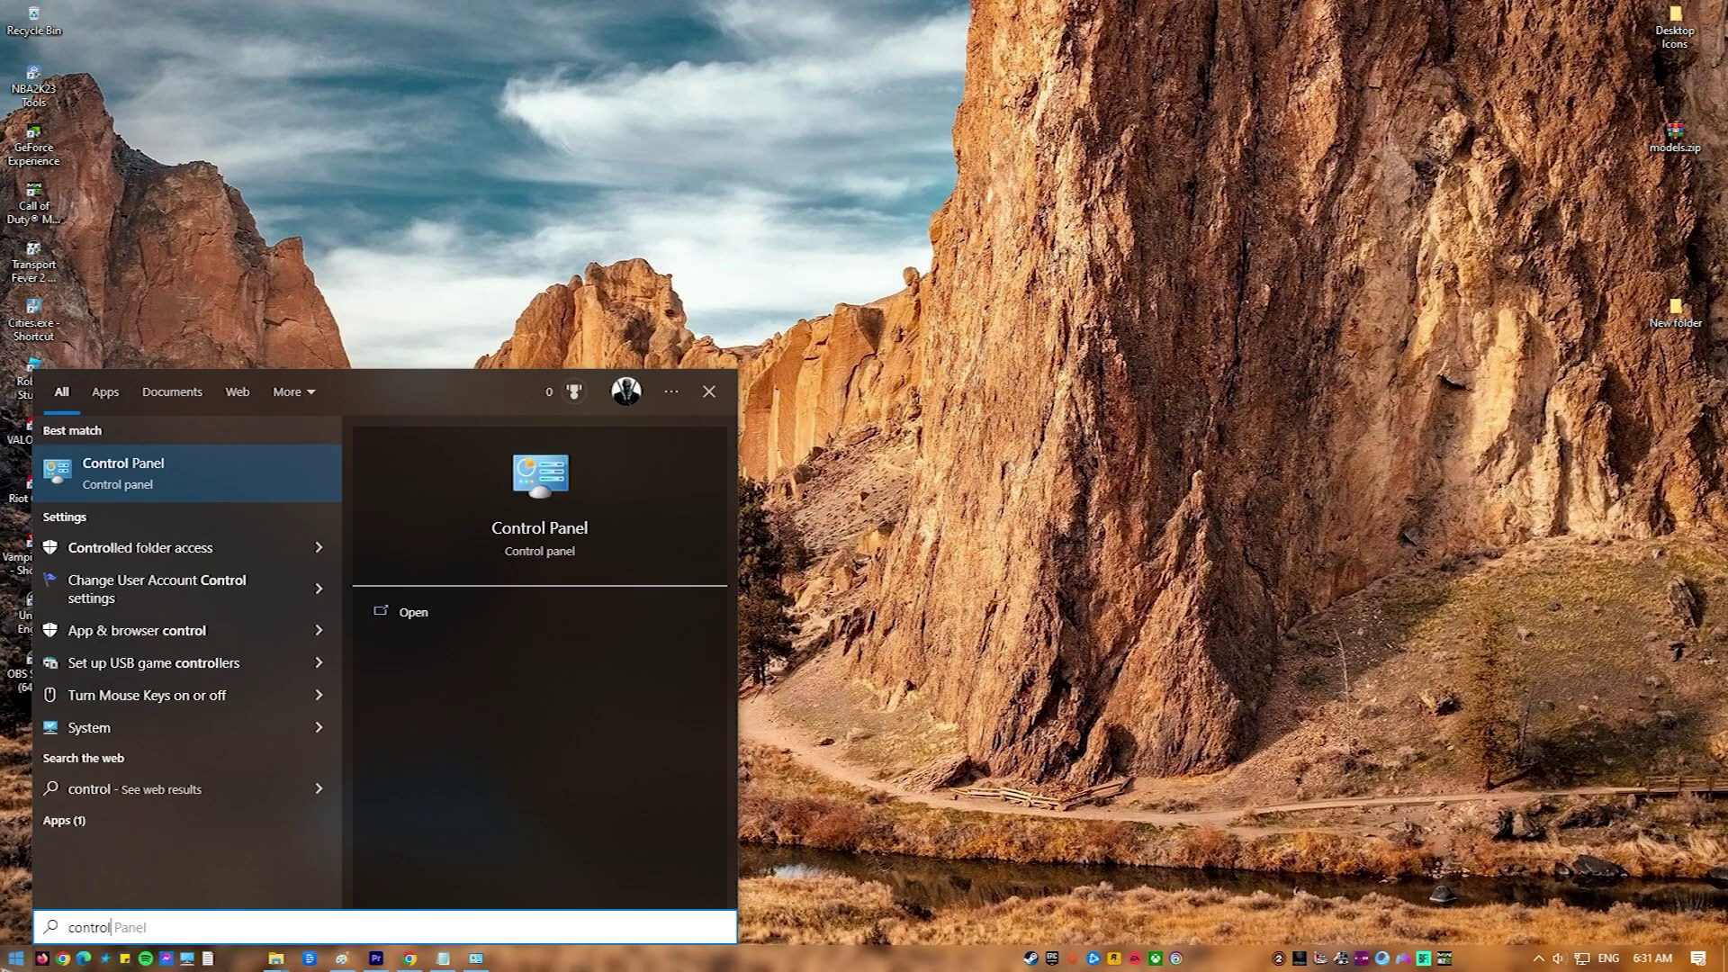
left_click(183, 493)
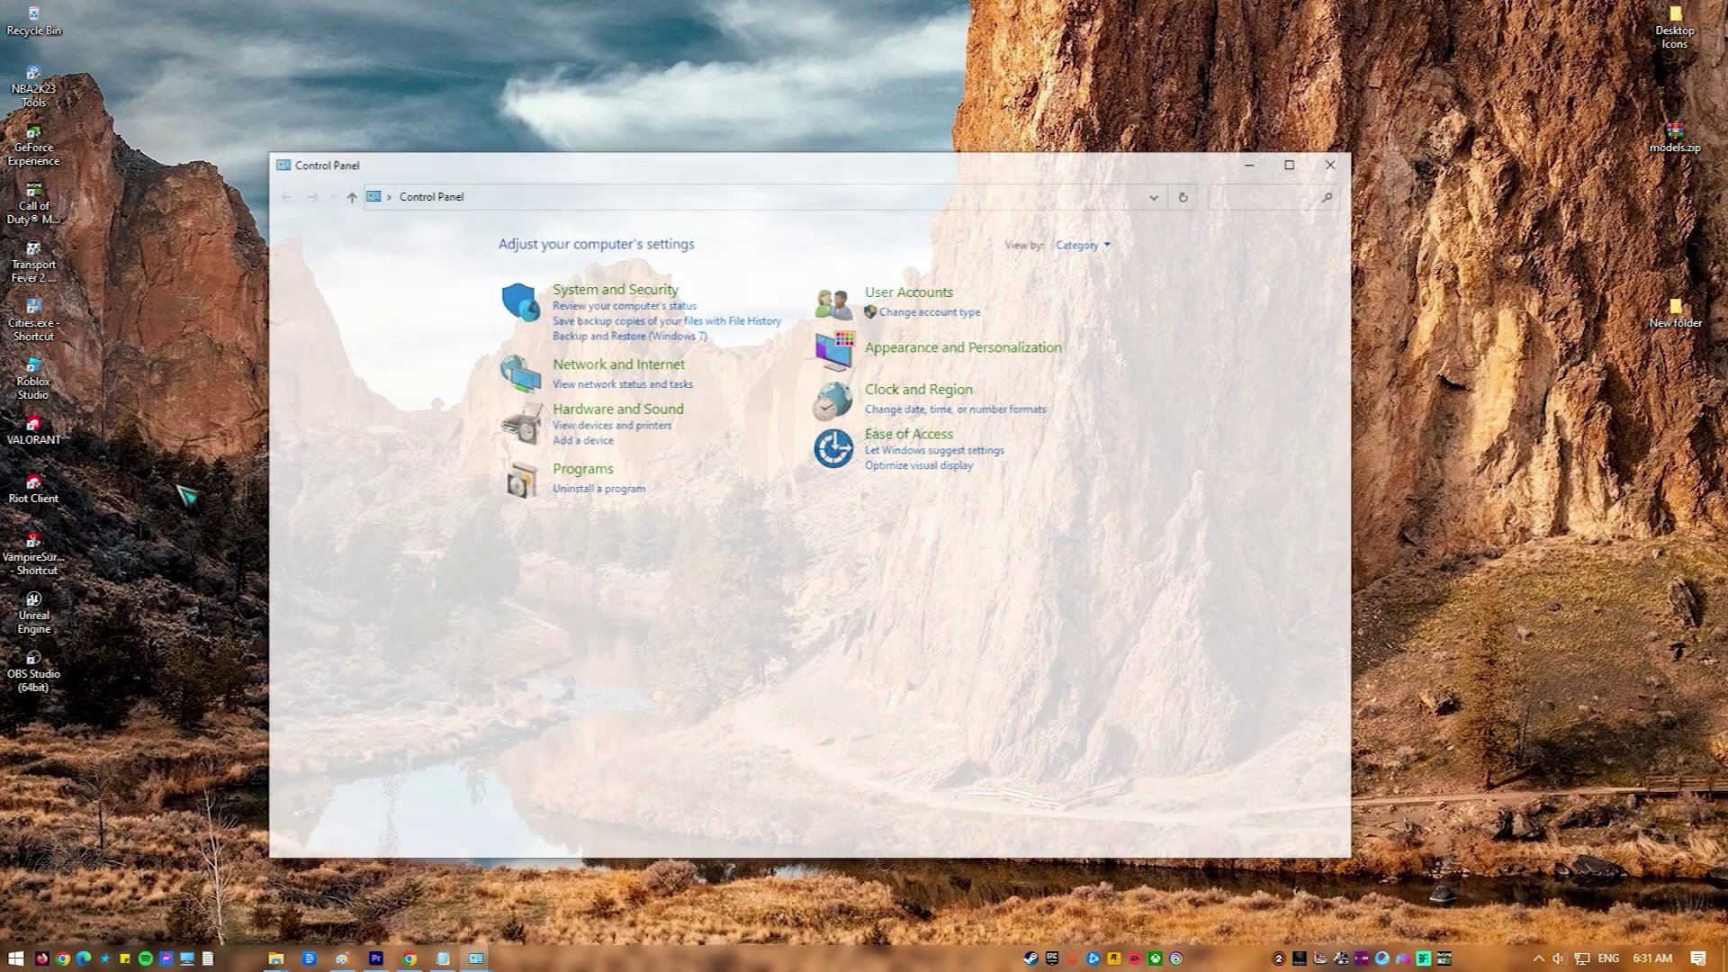
left_click(645, 364)
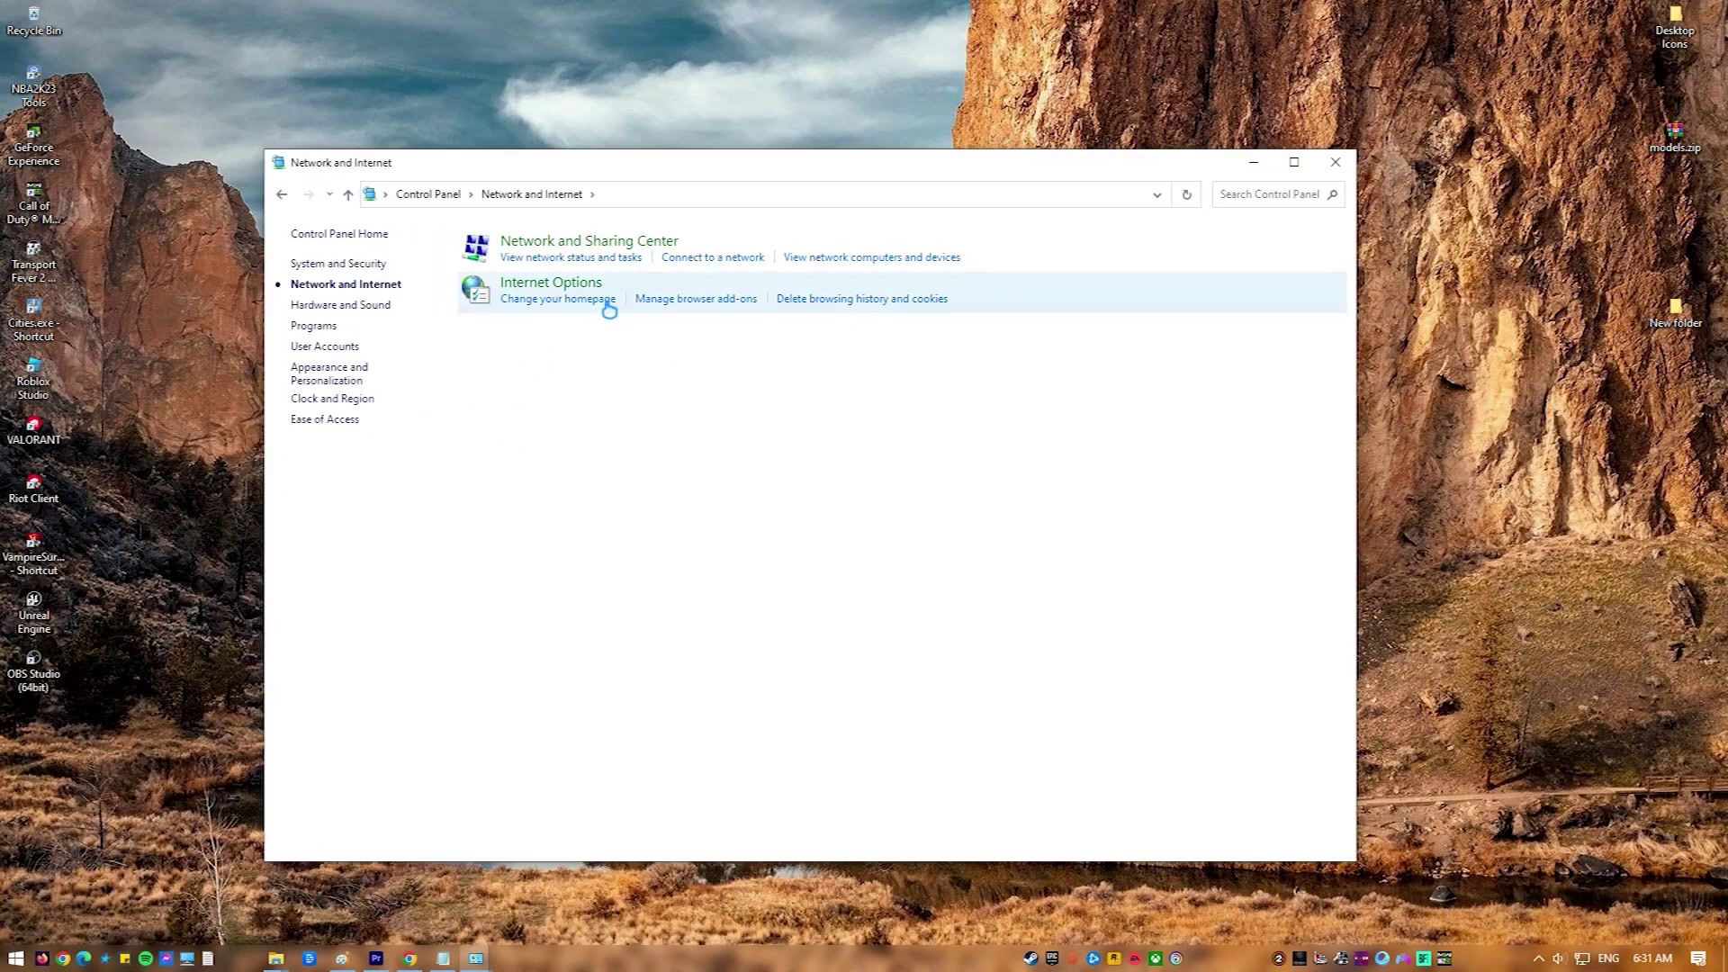
left_click(585, 243)
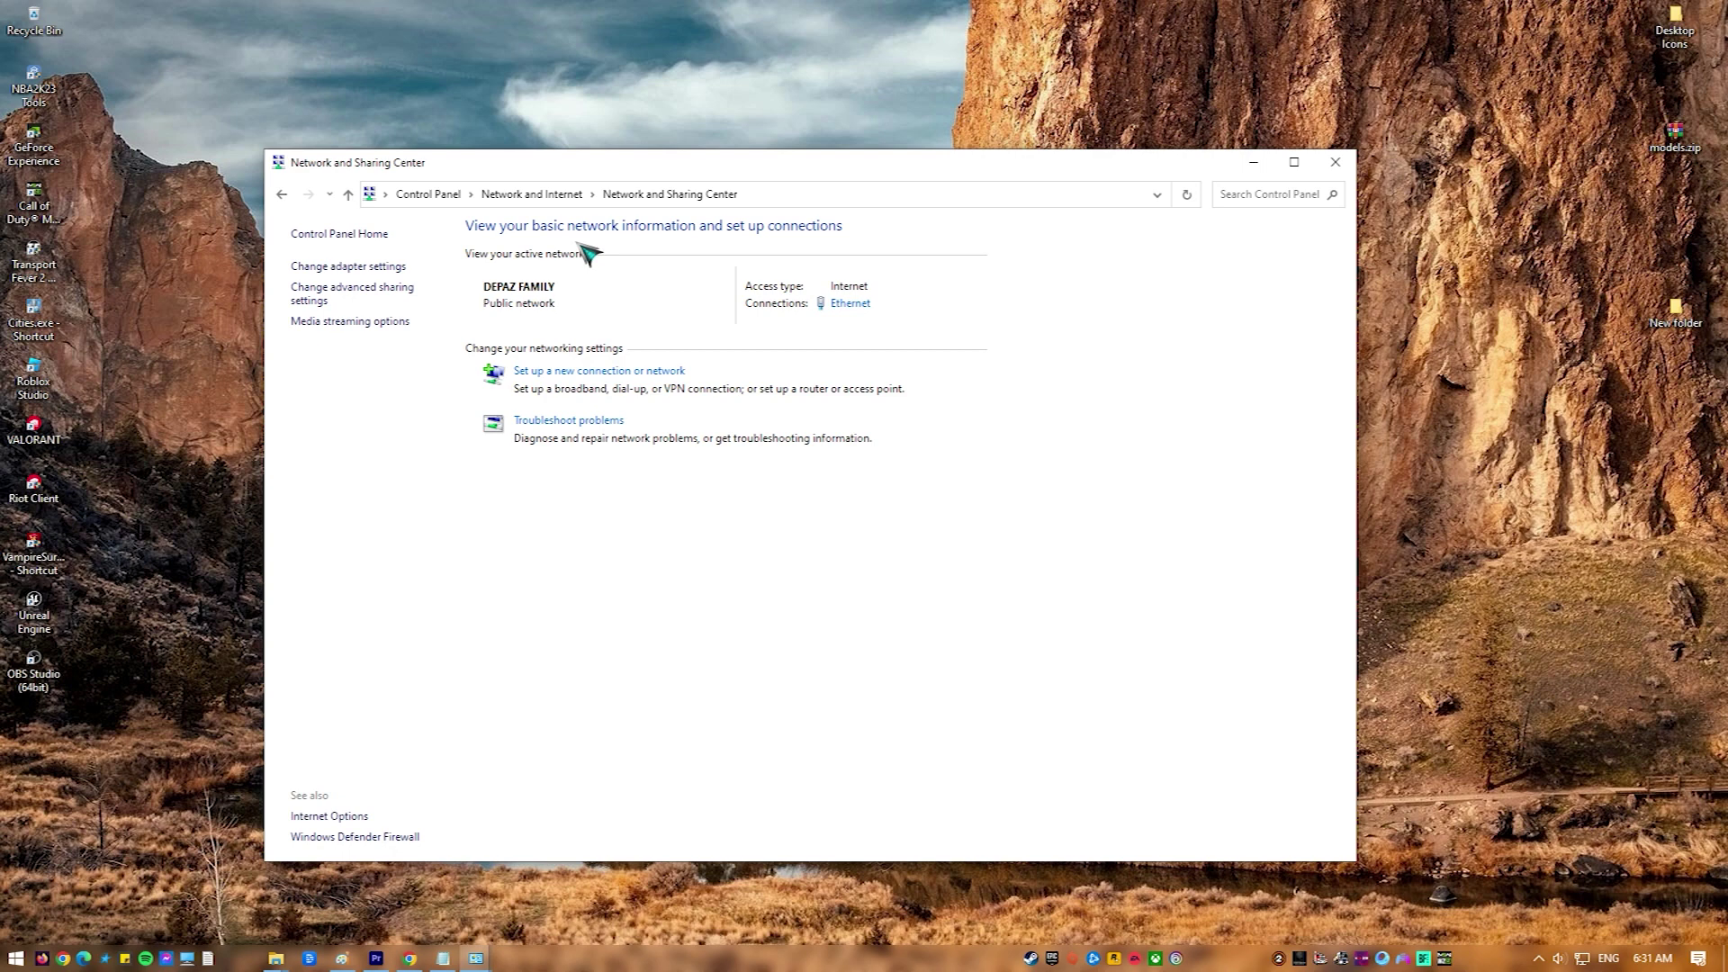
left_click(841, 306)
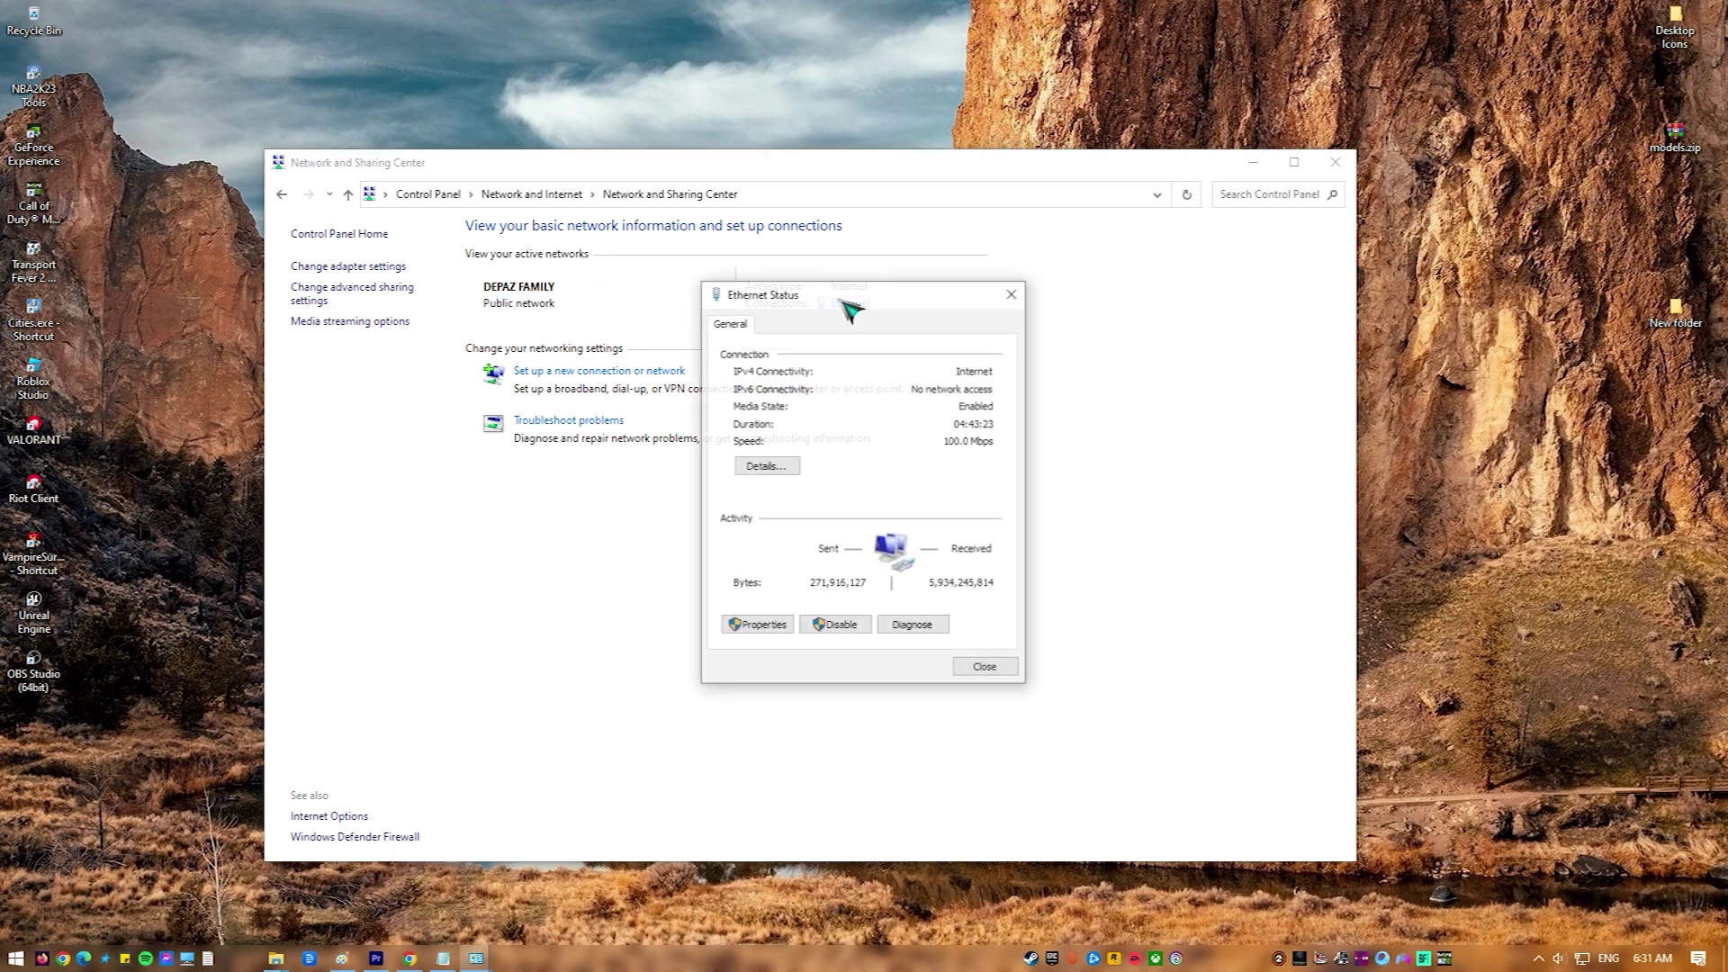
left_click(761, 626)
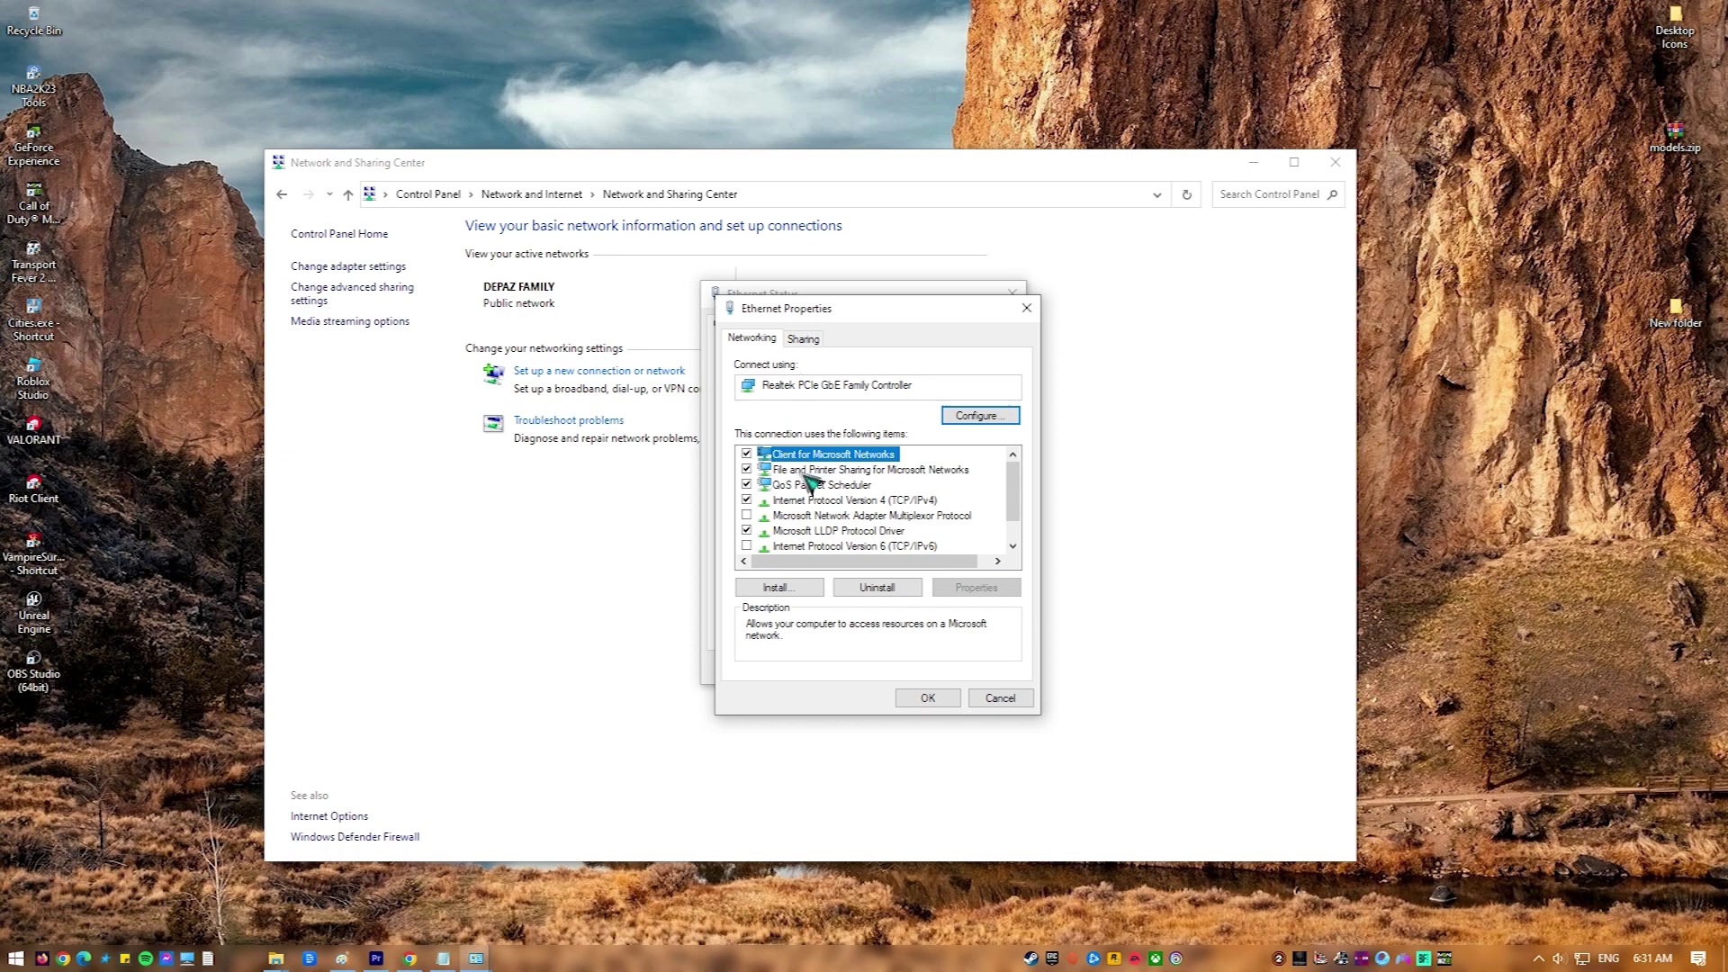
double_click(852, 500)
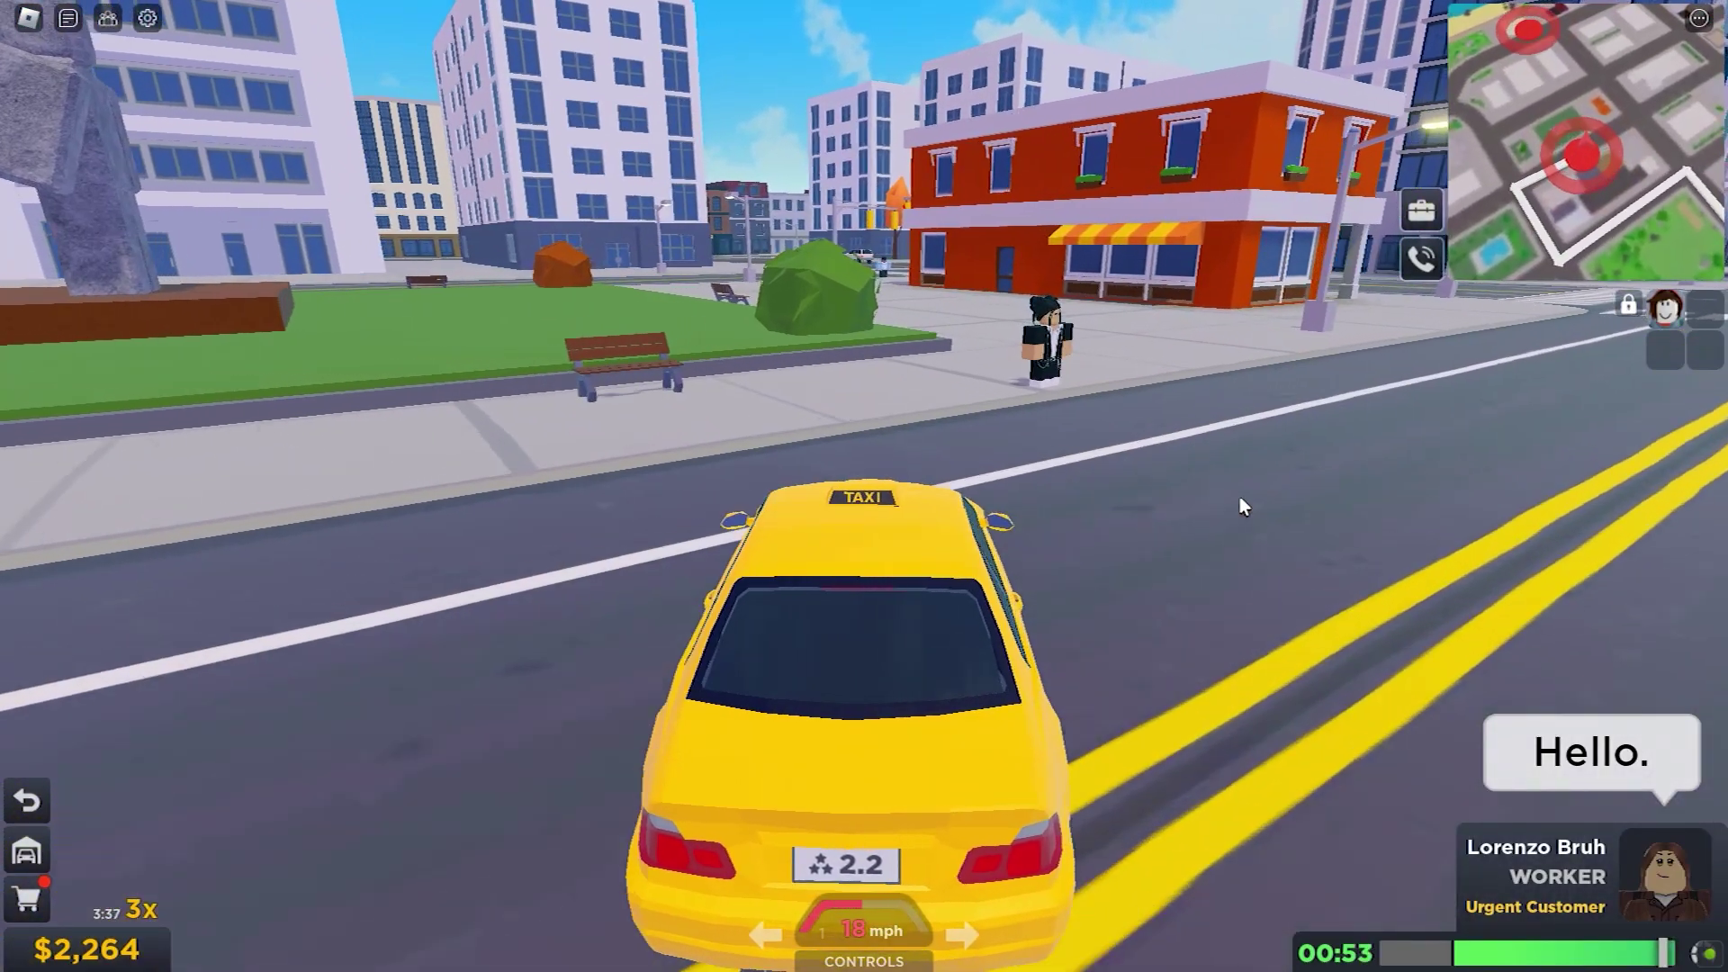
Step: Accelerate the taxi to 39 mph, turning right and then left through the intersection
key("w")
key("d")
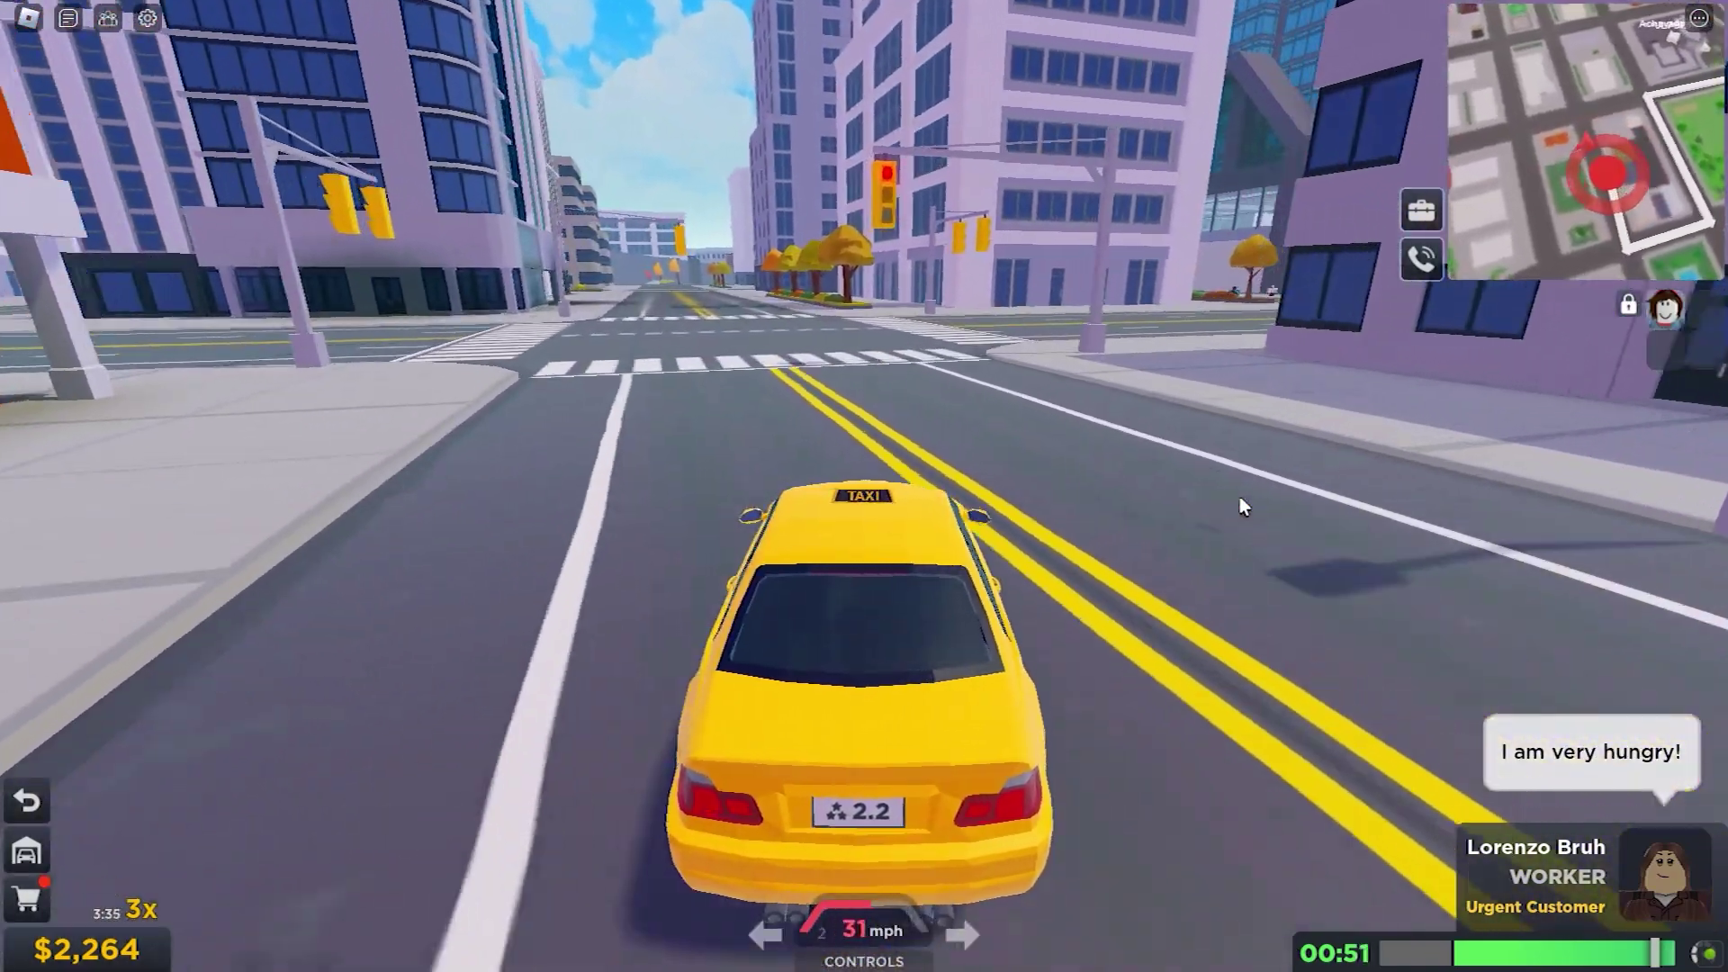
key("w")
key("a")
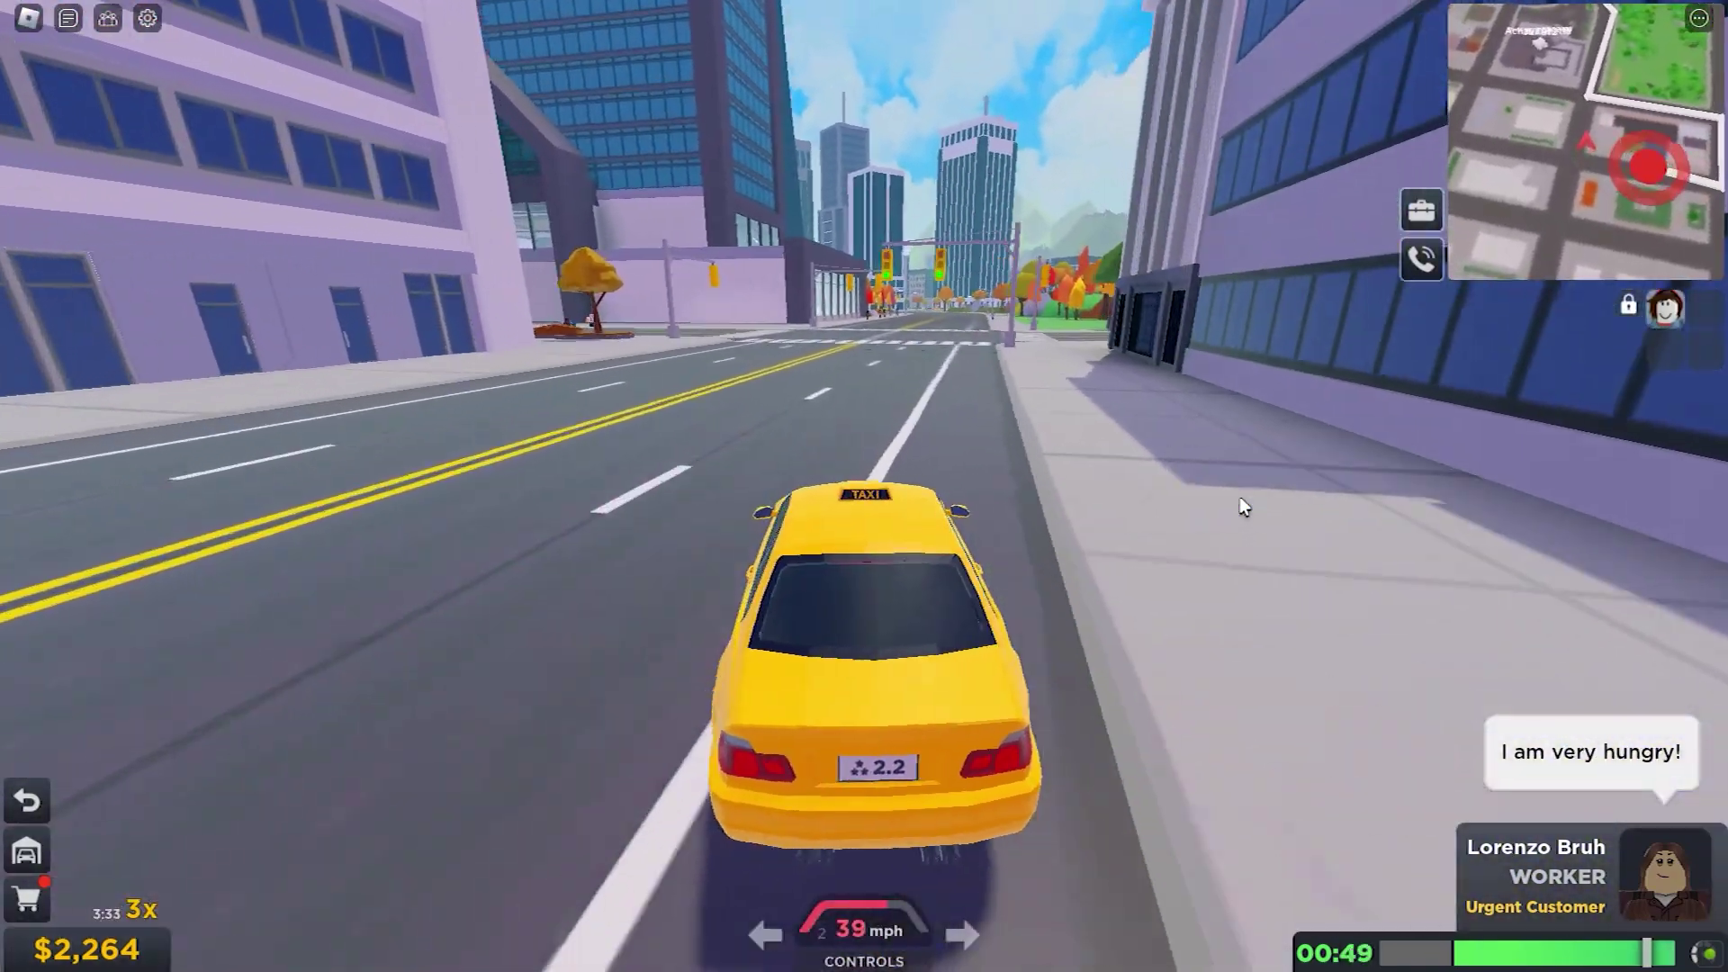